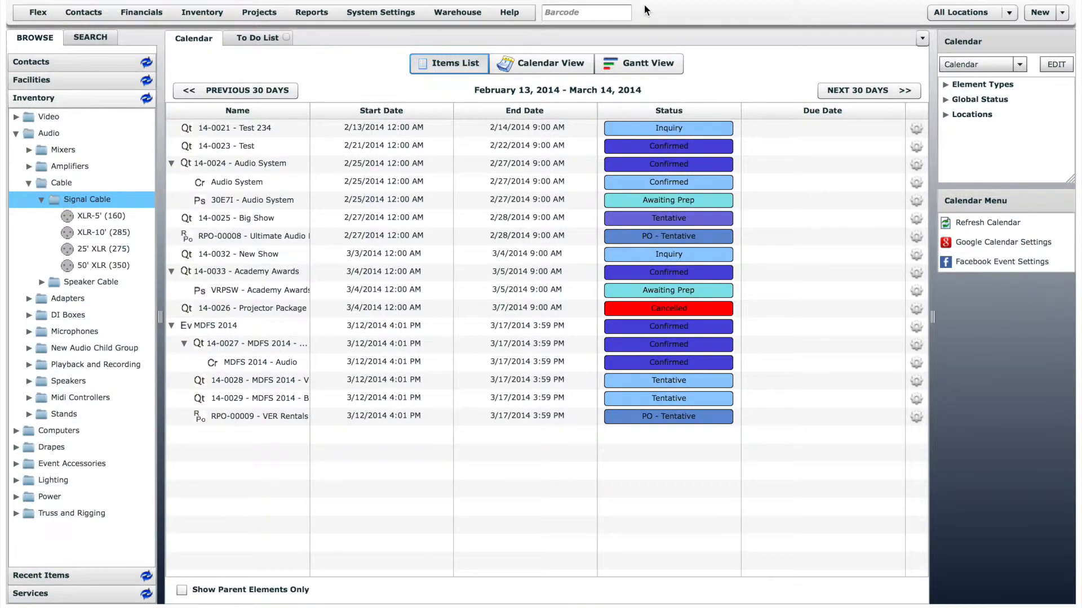
# - Create a new inventory item named "100' XLR Audio Signal Cable" with the short name "100' XLR"
pyautogui.click(222, 19)
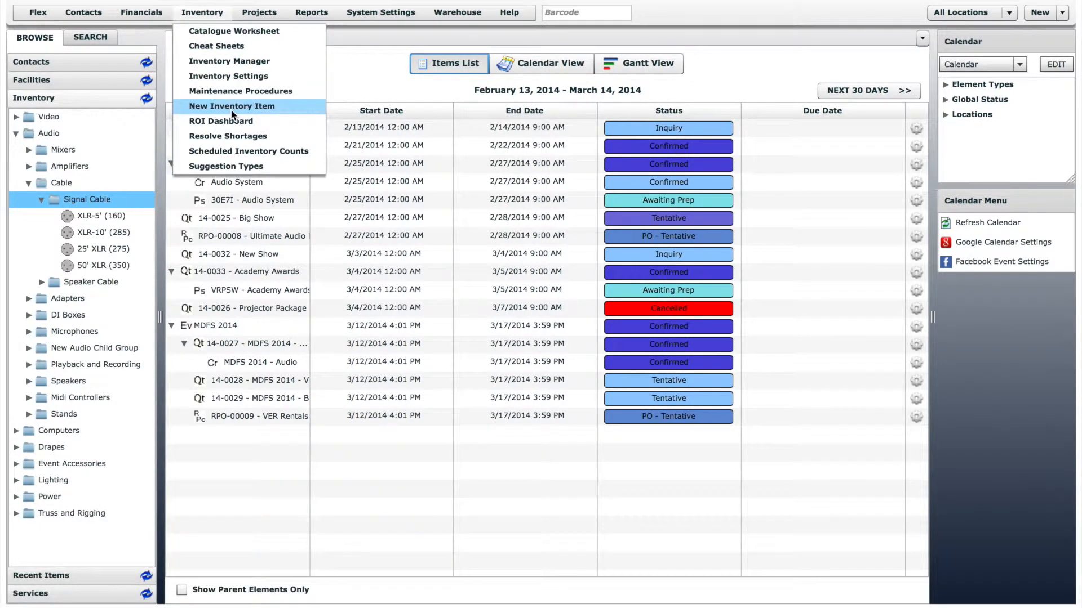
pyautogui.click(232, 107)
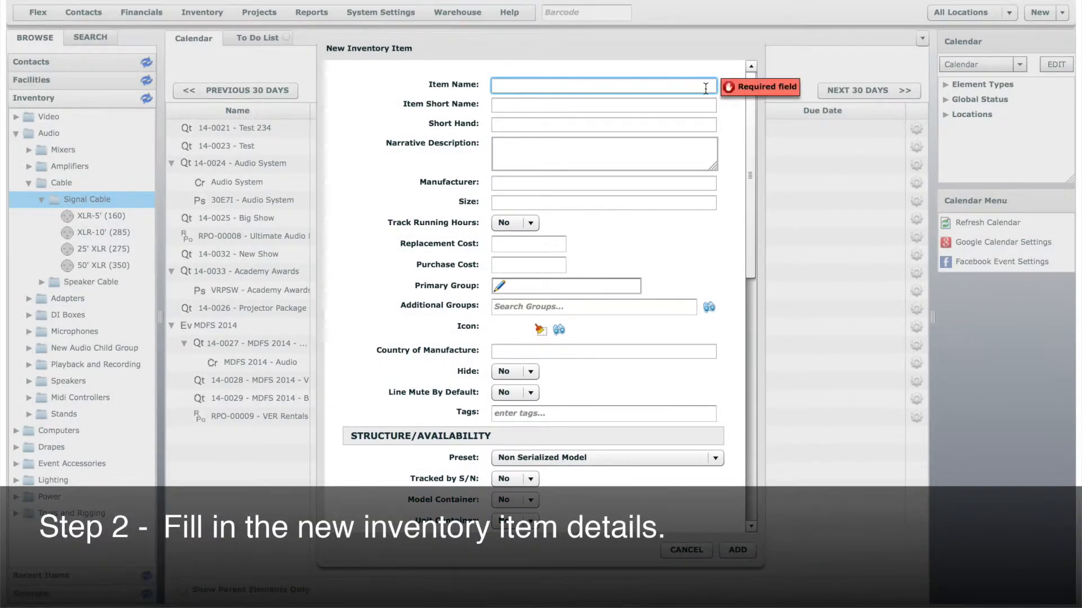
pyautogui.write("100' XLR ")
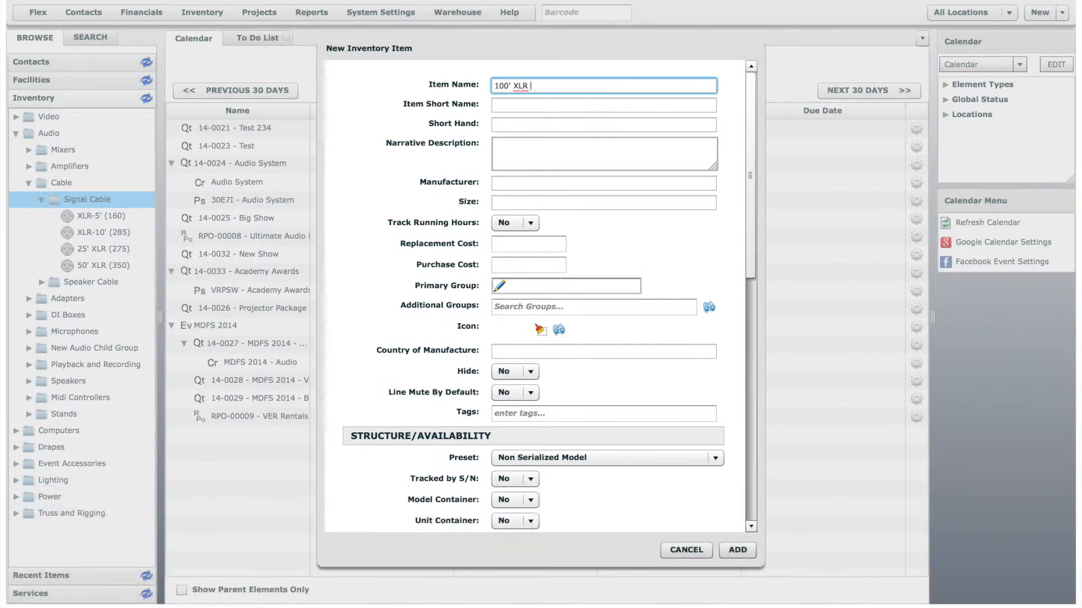
pyautogui.write('Audio Signal Cable')
pyautogui.click(702, 104)
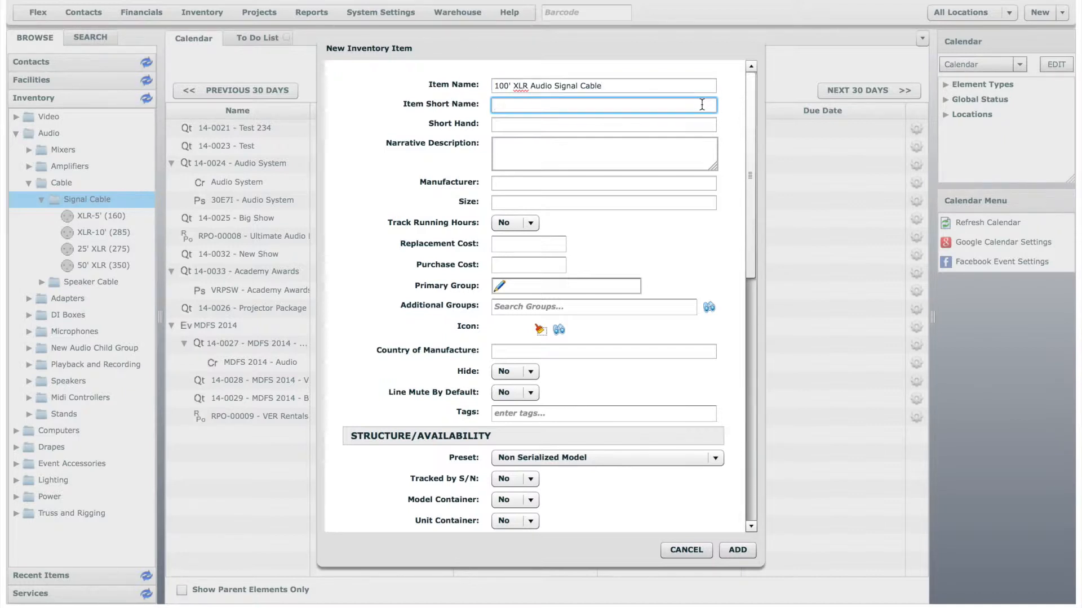
pyautogui.write("100' XLR")
# - Enter Performance Audio as the item's manufacturer
pyautogui.click(702, 124)
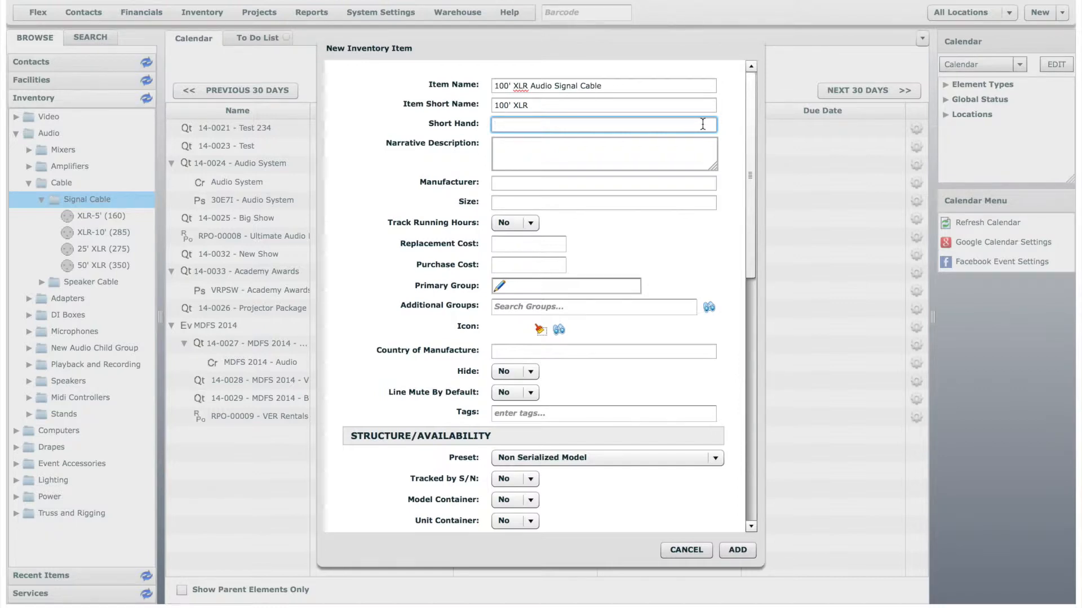
pyautogui.click(704, 145)
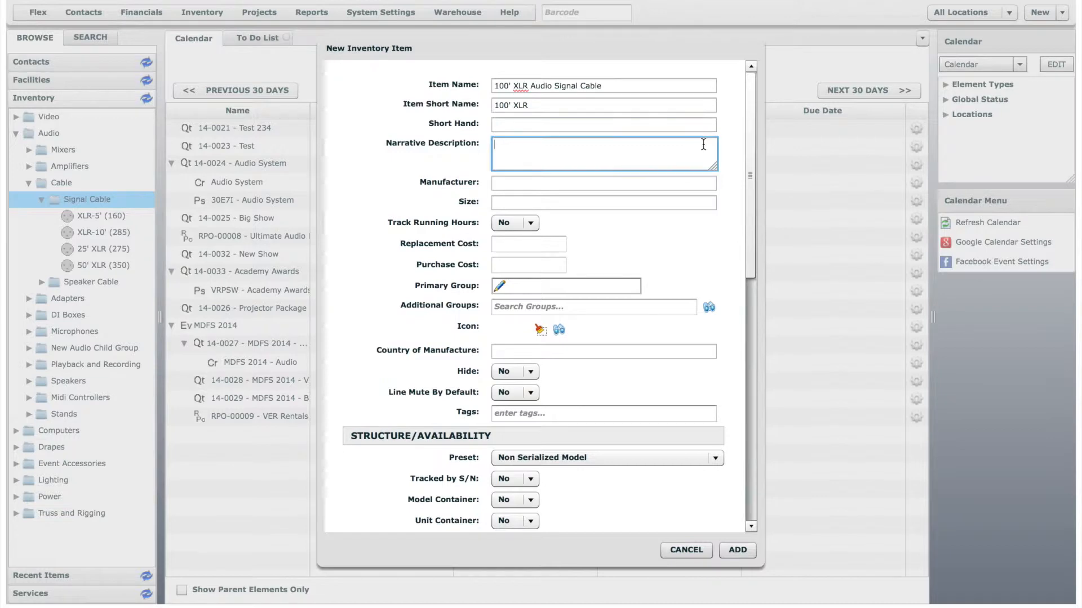
pyautogui.click(704, 183)
pyautogui.write('Per')
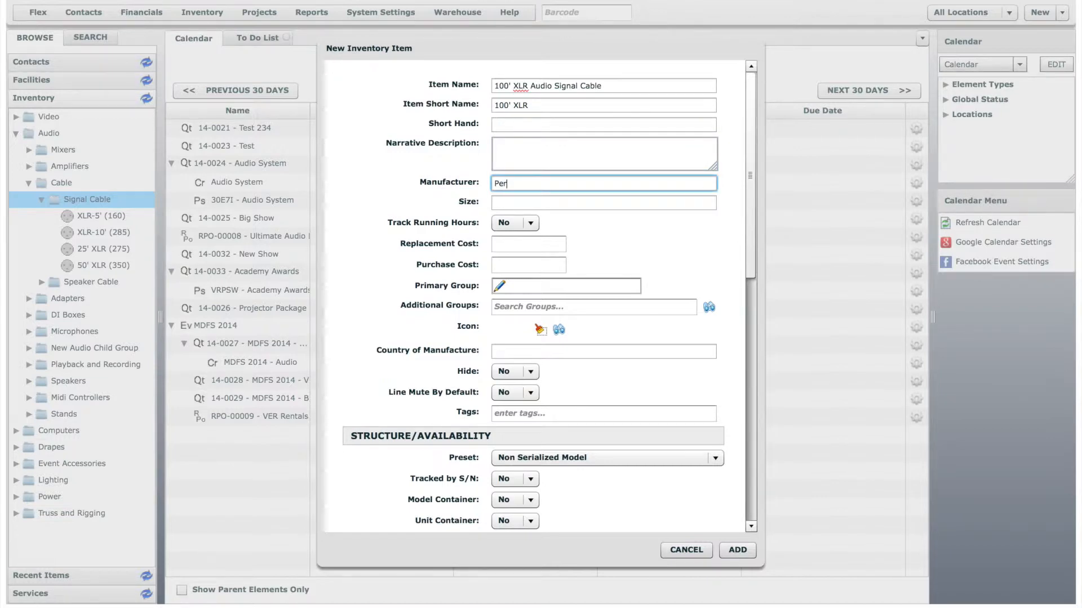
pyautogui.write('formance Audio')
# - Enter 100' as the item's size and remove the length from the item short name
pyautogui.click(702, 202)
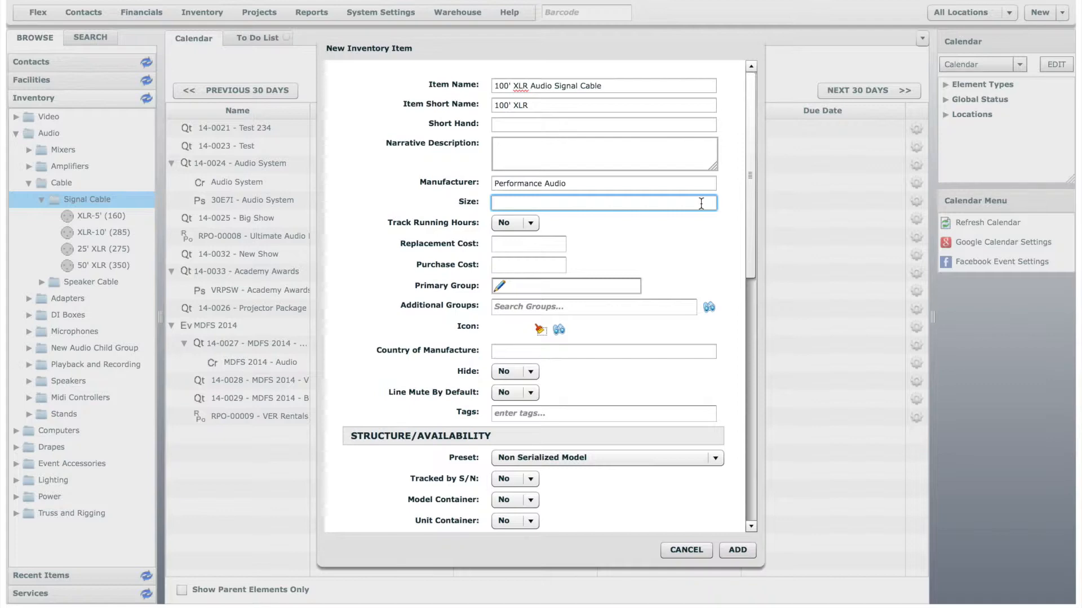
pyautogui.write('100')
pyautogui.moveTo(513, 105); pyautogui.dragTo(475, 105)
pyautogui.press('BackSpace')
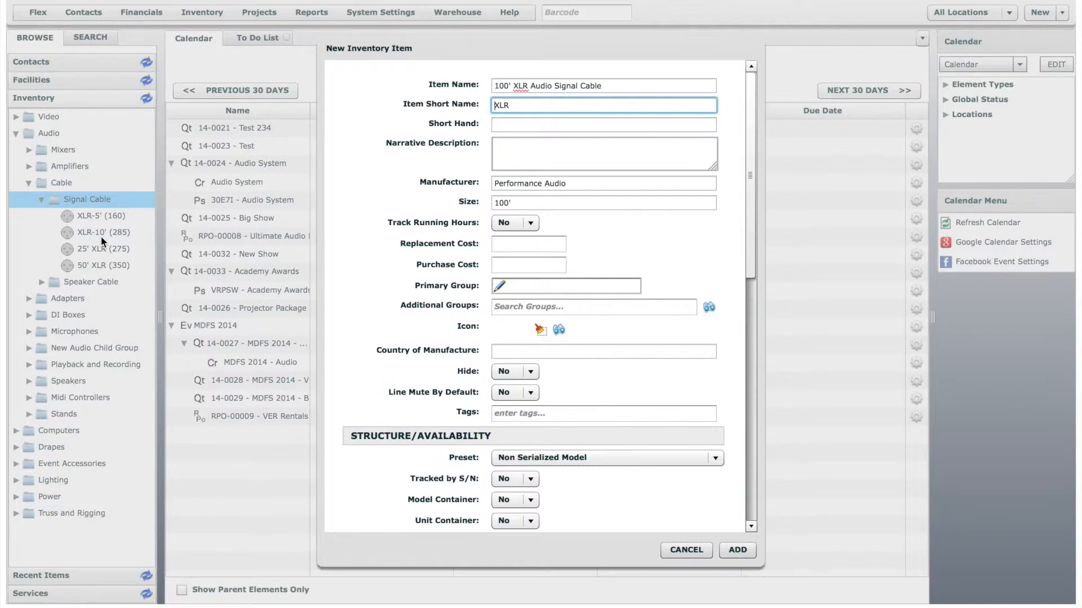
# - Restore the item short name to "100' XLR" and clear the size
pyautogui.write("100 '")
pyautogui.press('BackSpace')
pyautogui.press('BackSpace')
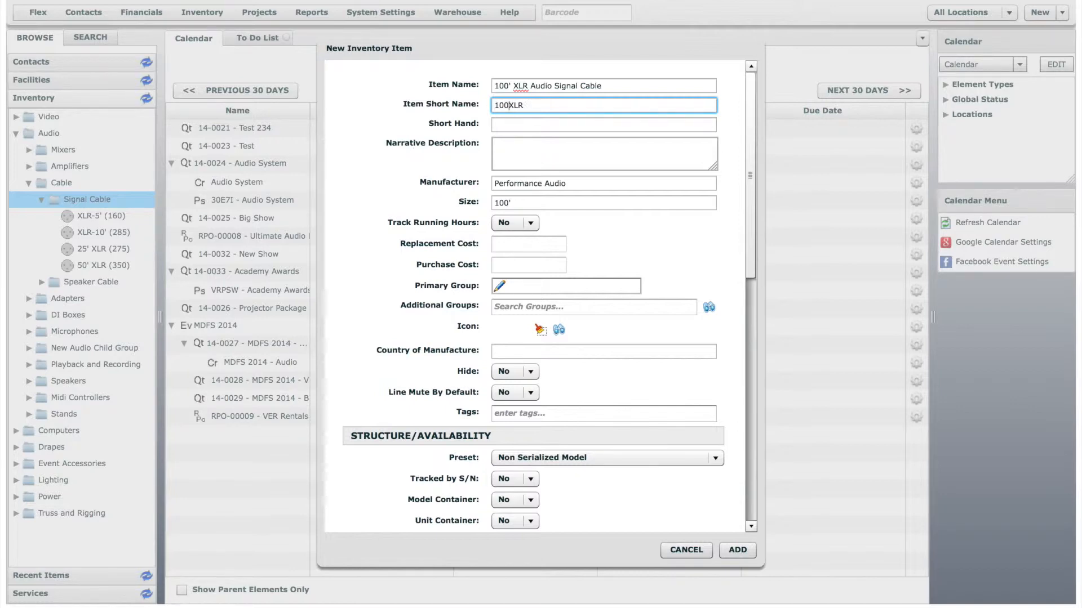
pyautogui.write("'")
pyautogui.click(500, 202)
pyautogui.press('Delete')
pyautogui.press('Delete')
pyautogui.press('Delete')
pyautogui.press('BackSpace')
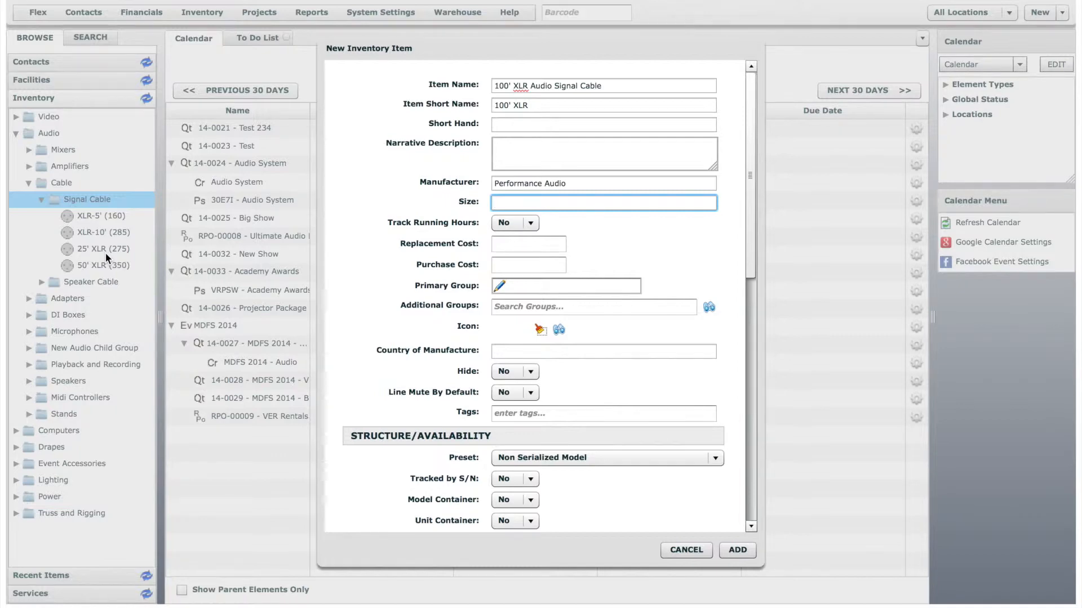
# - Set both the replacement cost and the purchase cost to 25.00
pyautogui.click(537, 223)
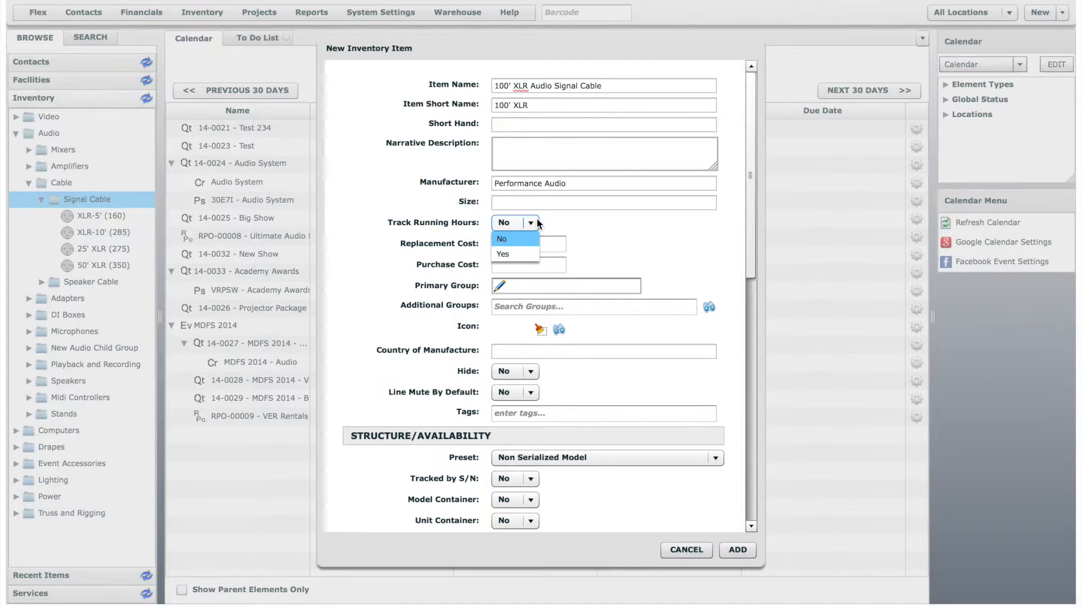
pyautogui.click(537, 223)
pyautogui.click(545, 243)
pyautogui.write('25.00')
pyautogui.click(545, 265)
pyautogui.write('25.00')
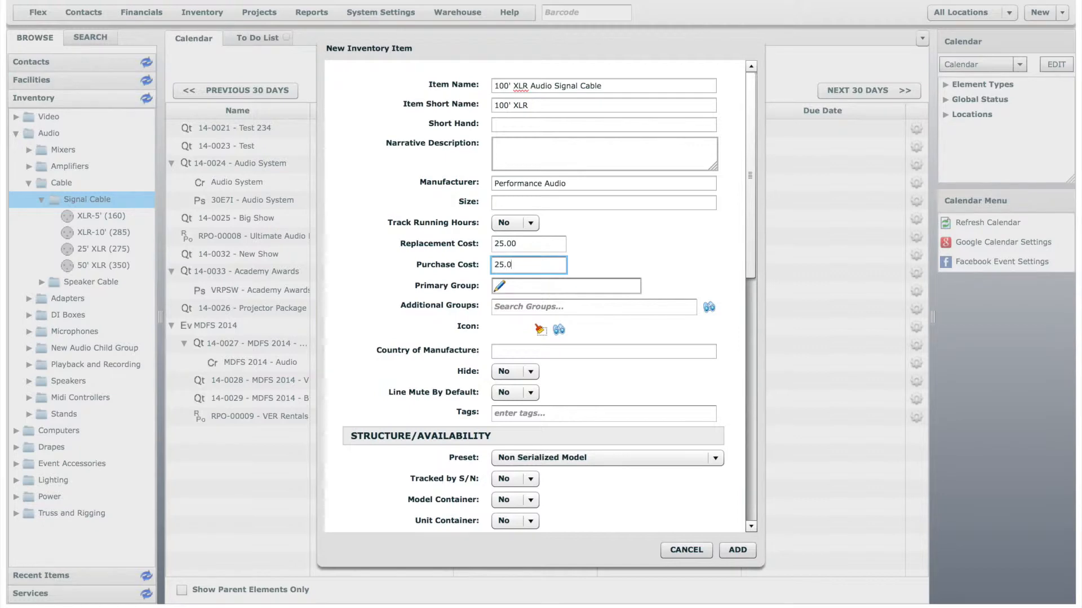
# - Assign Signal Cable, from Cable in the Audio group, as the item's primary group and view the additional group choices
pyautogui.click(500, 286)
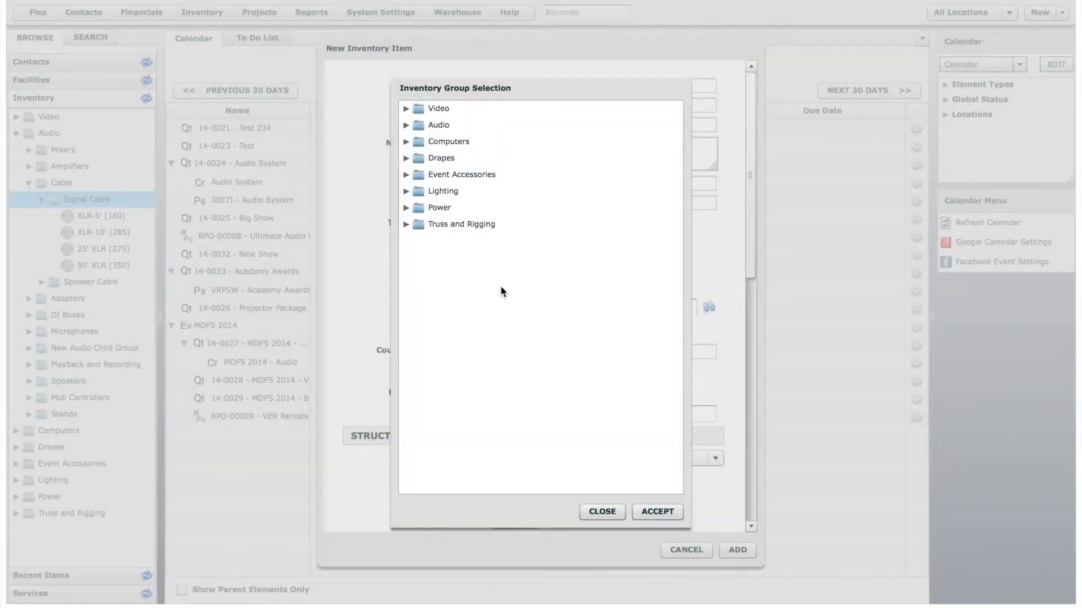
pyautogui.click(406, 125)
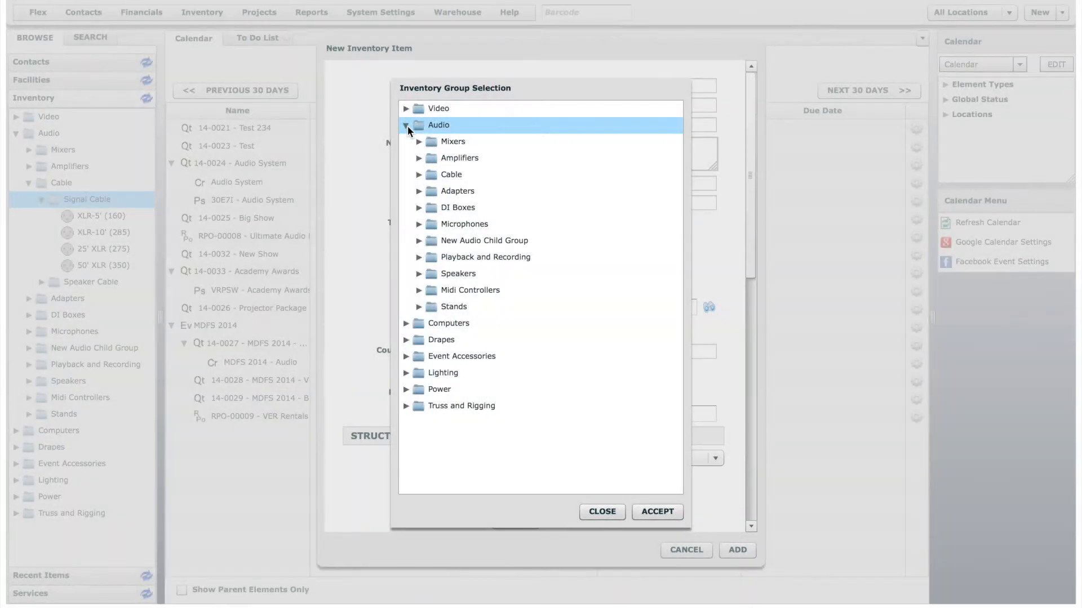
pyautogui.click(417, 176)
pyautogui.click(451, 191)
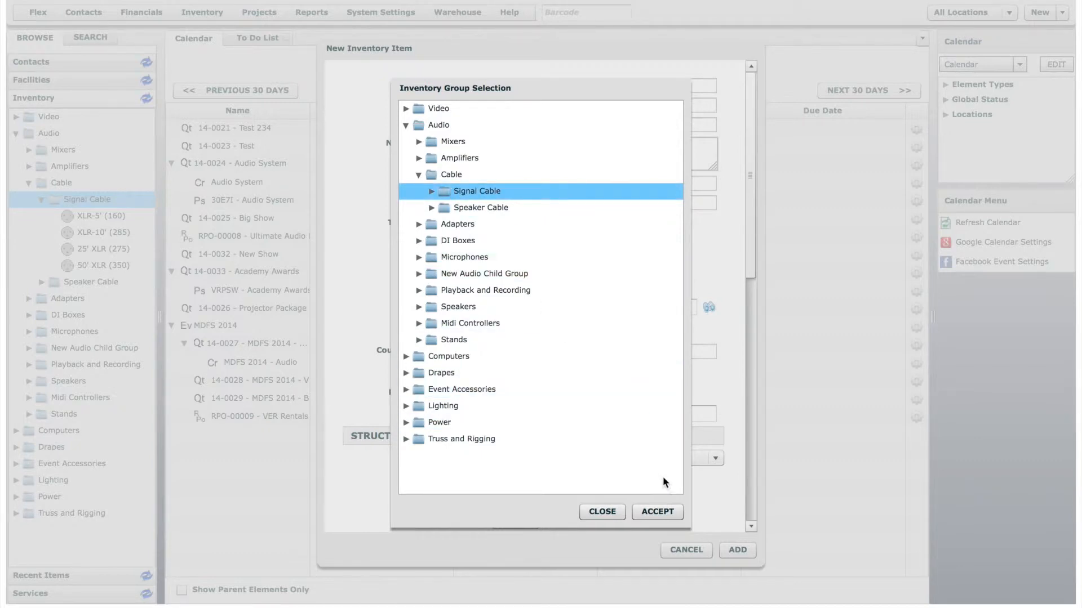
pyautogui.click(657, 512)
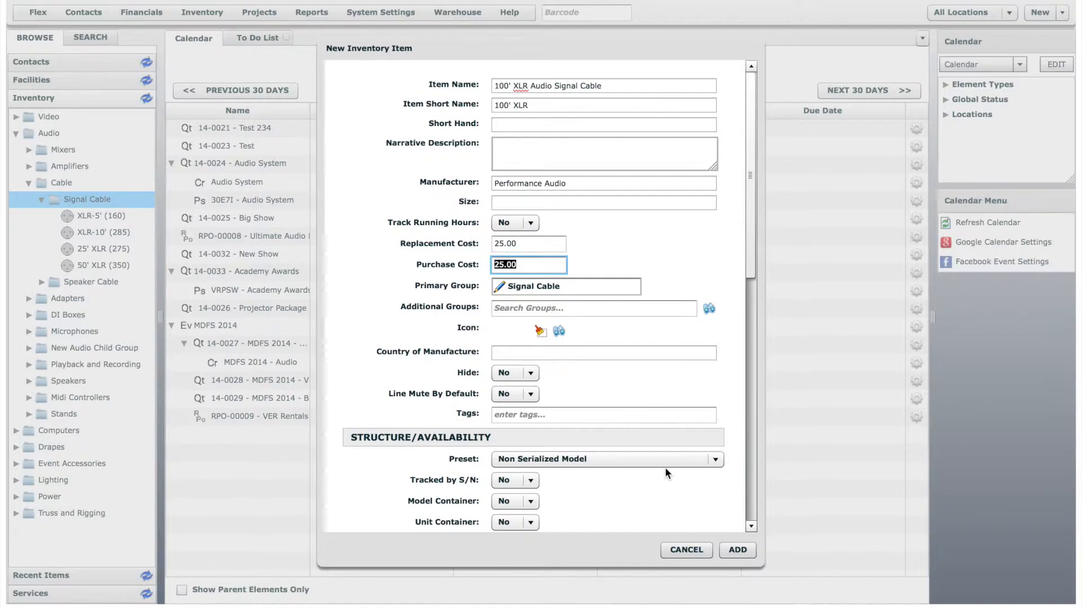
pyautogui.click(709, 309)
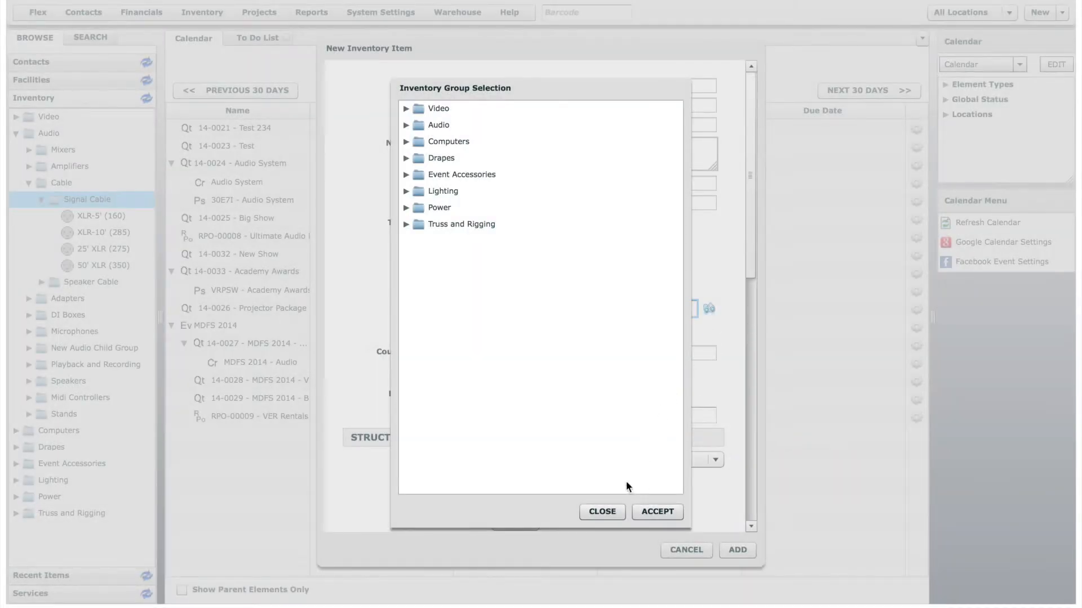
pyautogui.click(612, 512)
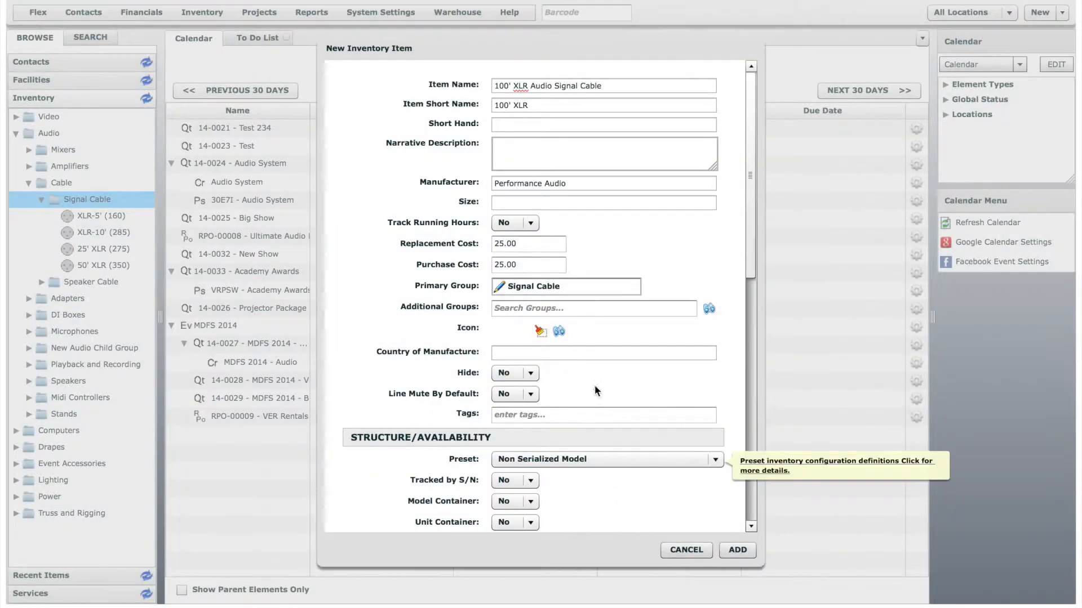
# - Choose the round XLR connector icon for the item and enter USA as the country of manufacture
pyautogui.click(558, 332)
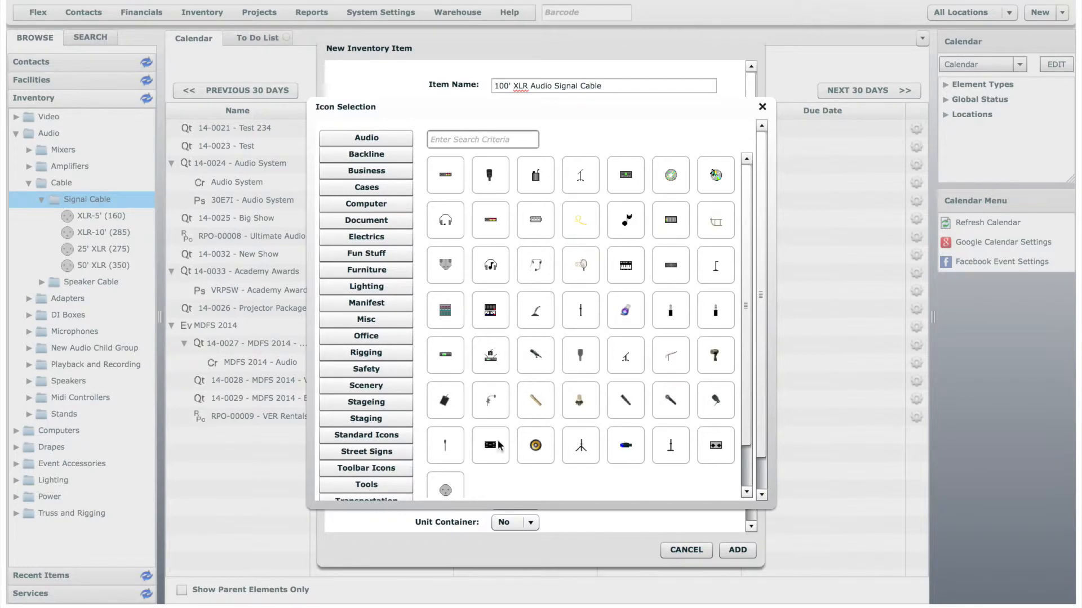
pyautogui.click(454, 482)
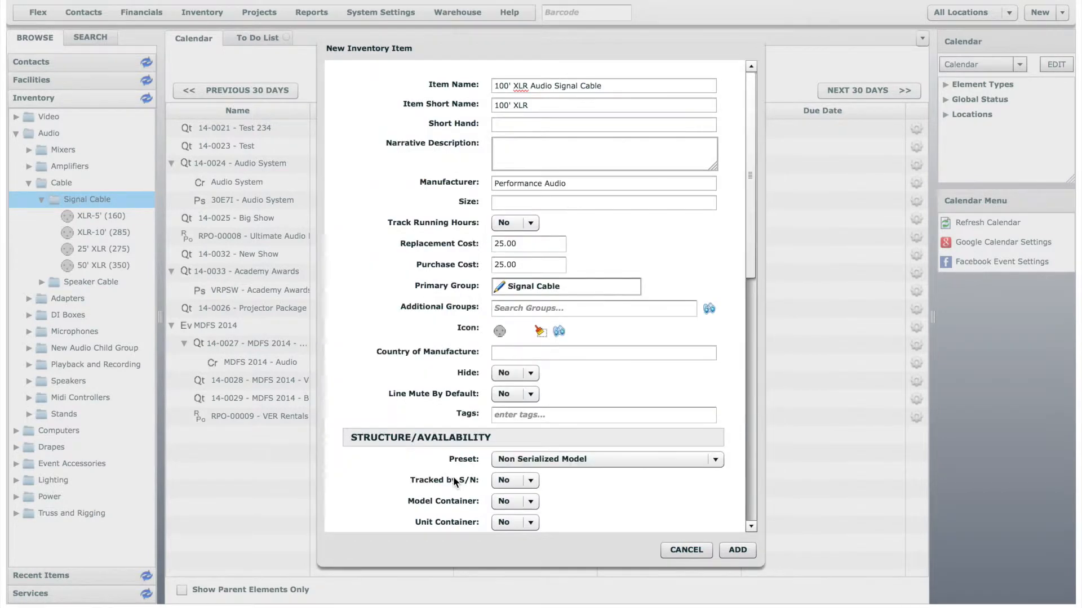
pyautogui.click(511, 353)
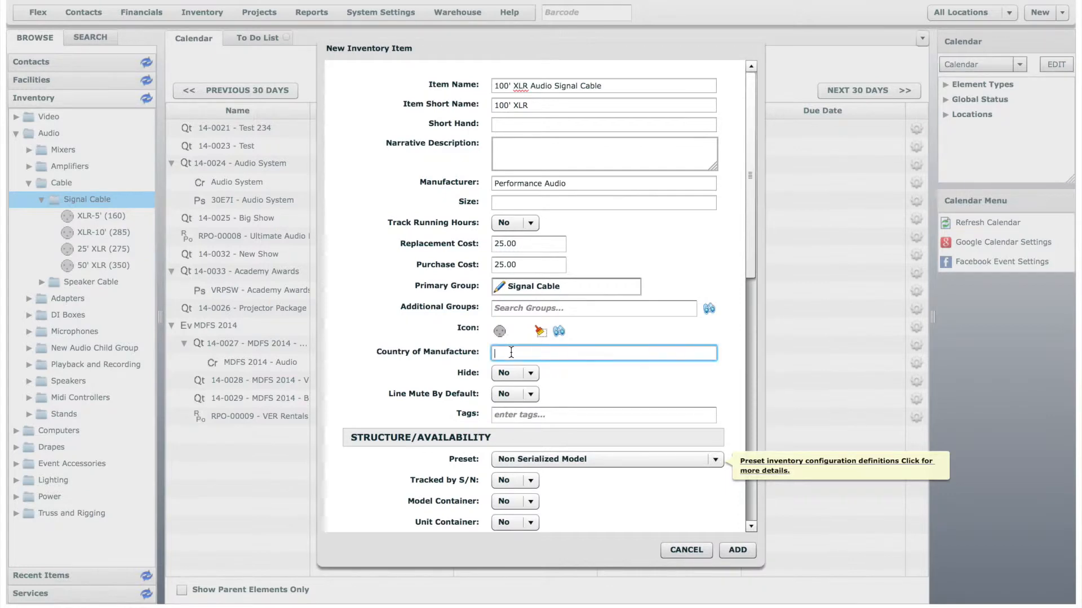
pyautogui.write('USA')
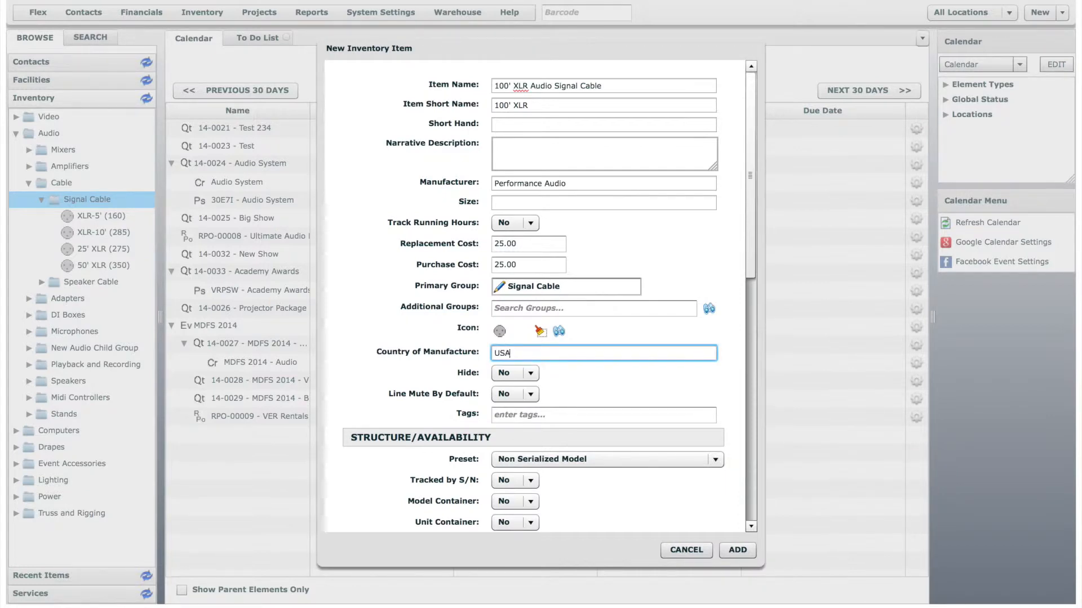
pyautogui.click(530, 374)
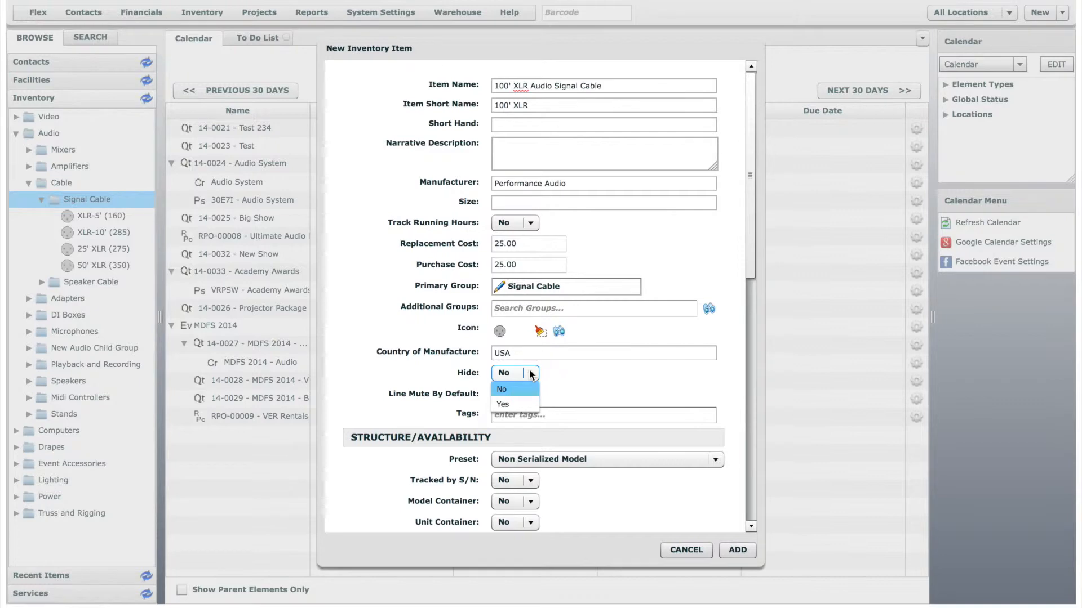
pyautogui.click(531, 375)
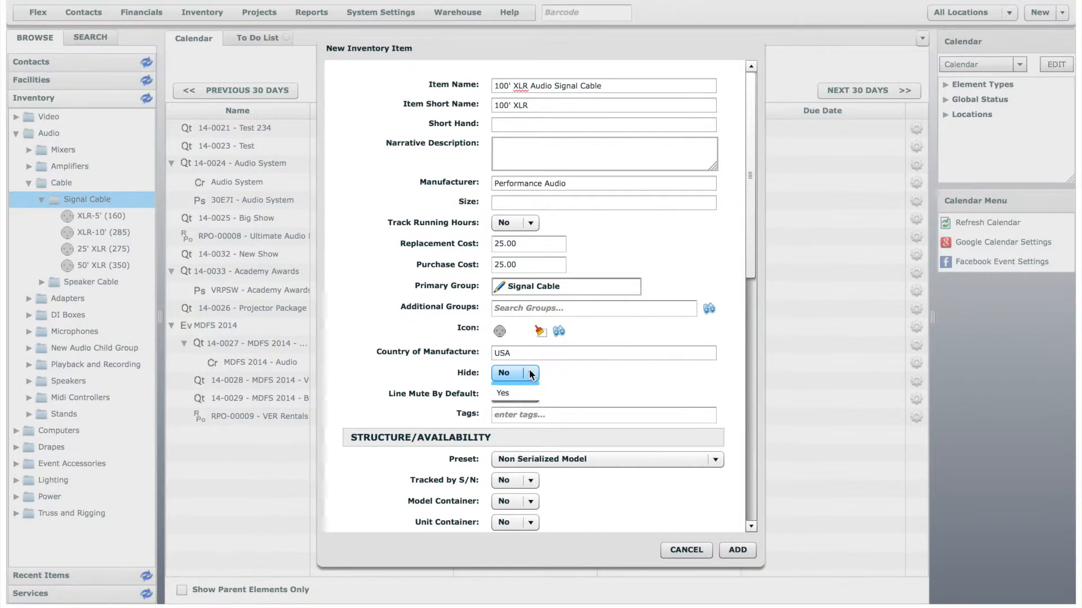
pyautogui.click(533, 394)
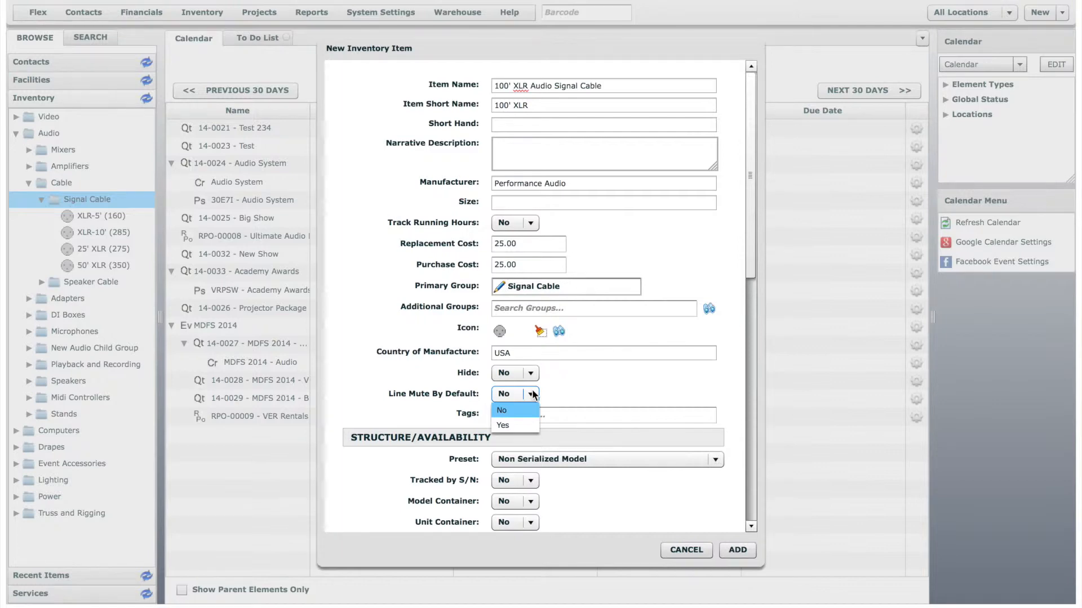
pyautogui.click(533, 395)
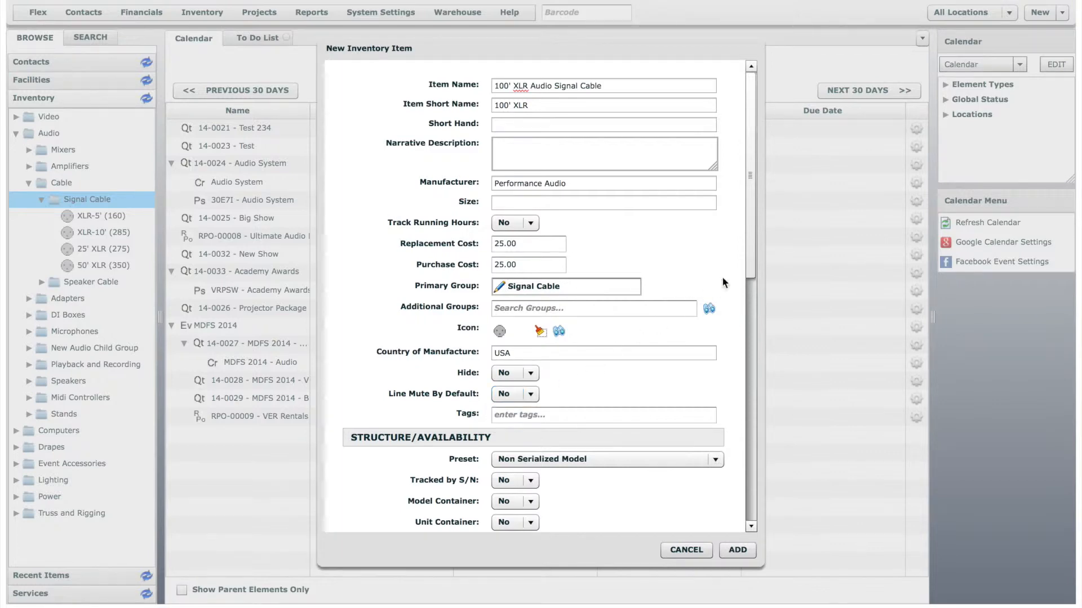
# - Apply the Serialized Package preset to the item's structure and availability settings
pyautogui.moveTo(751, 261); pyautogui.dragTo(753, 405)
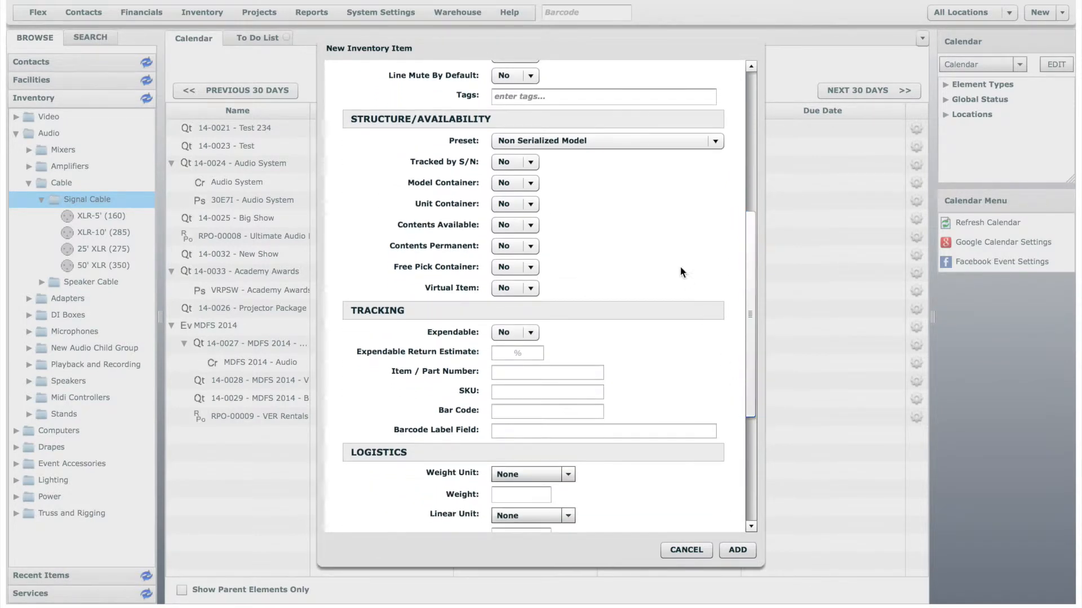
pyautogui.click(713, 144)
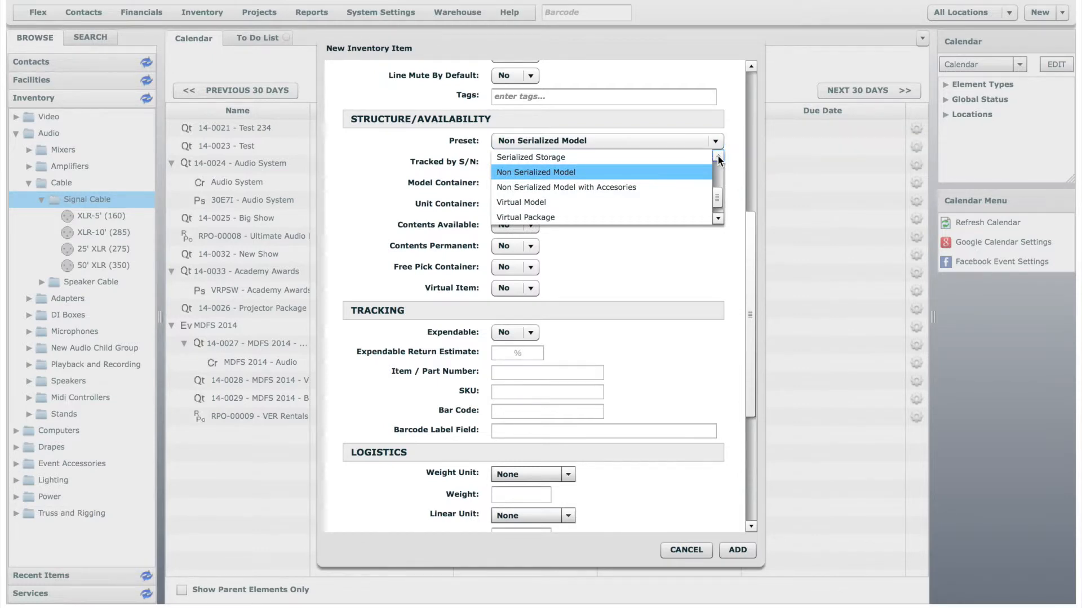
pyautogui.click(718, 155)
pyautogui.click(718, 155)
pyautogui.click(717, 155)
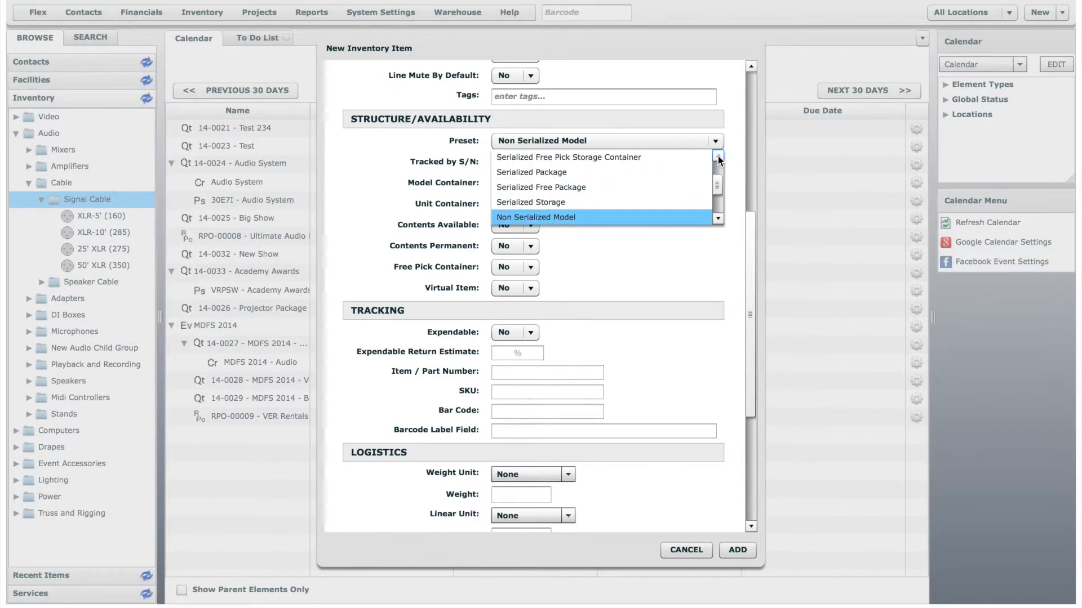
pyautogui.click(645, 172)
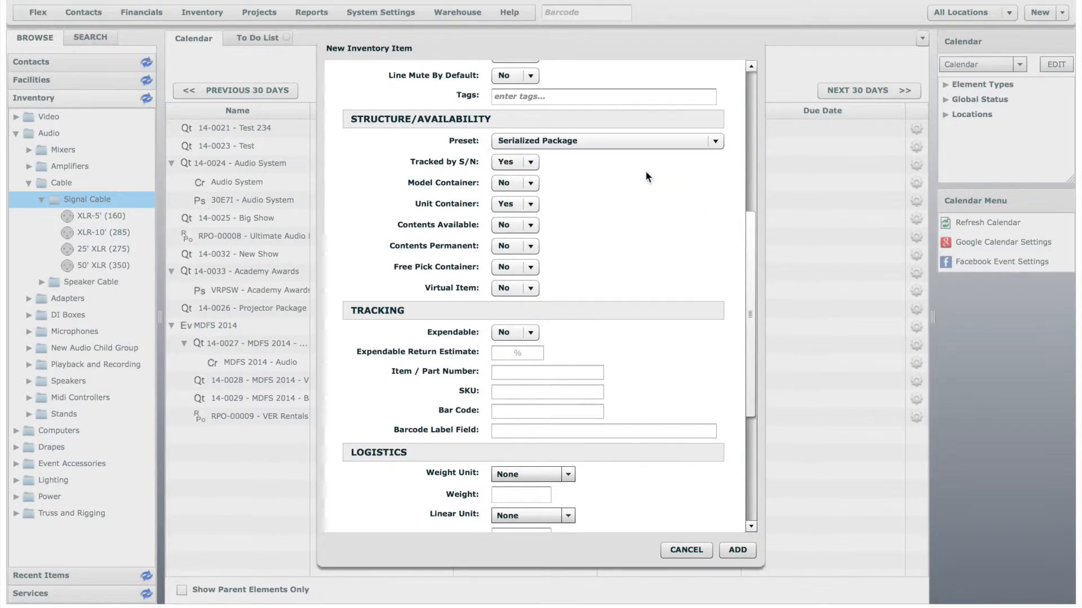
# - Switch the structure preset to Serialized Free Pick Container with Accessories
pyautogui.click(716, 143)
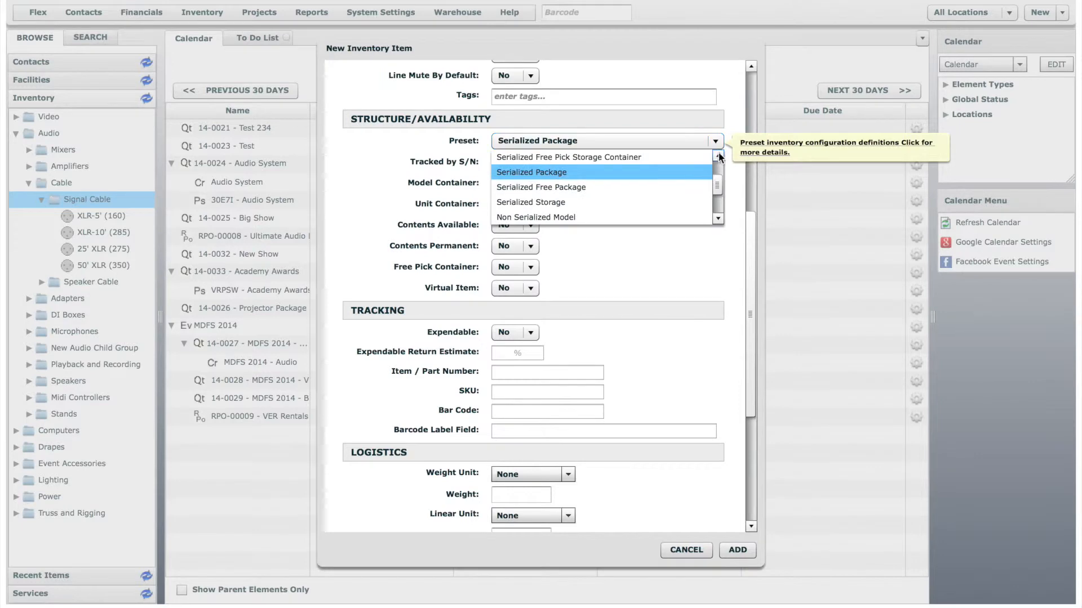
pyautogui.click(718, 156)
pyautogui.click(718, 155)
pyautogui.click(675, 174)
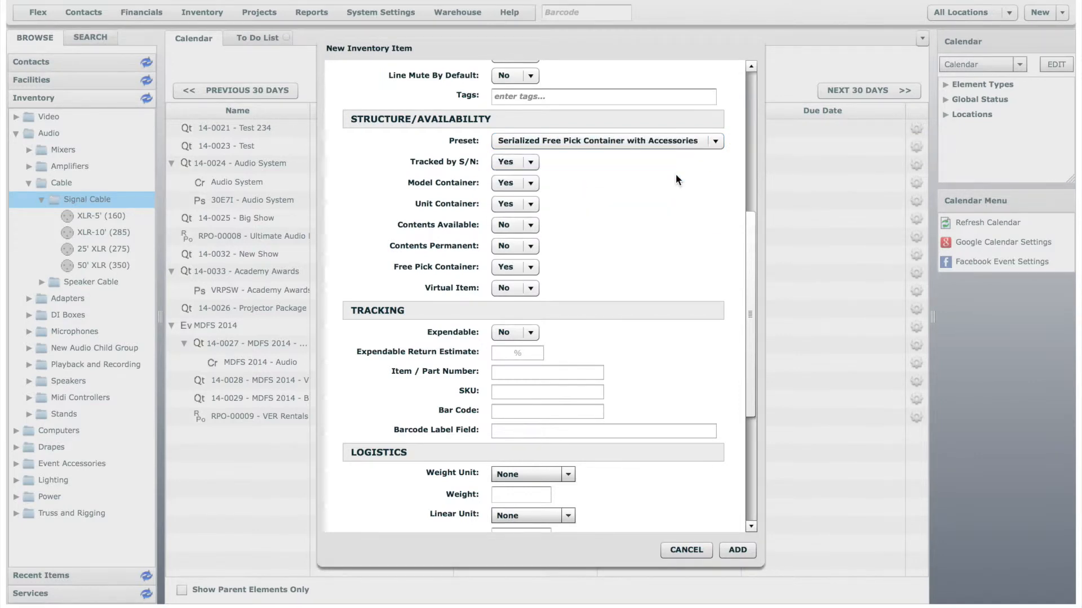
# - Return the structure preset to Non Serialized Model
pyautogui.click(714, 143)
pyautogui.click(719, 217)
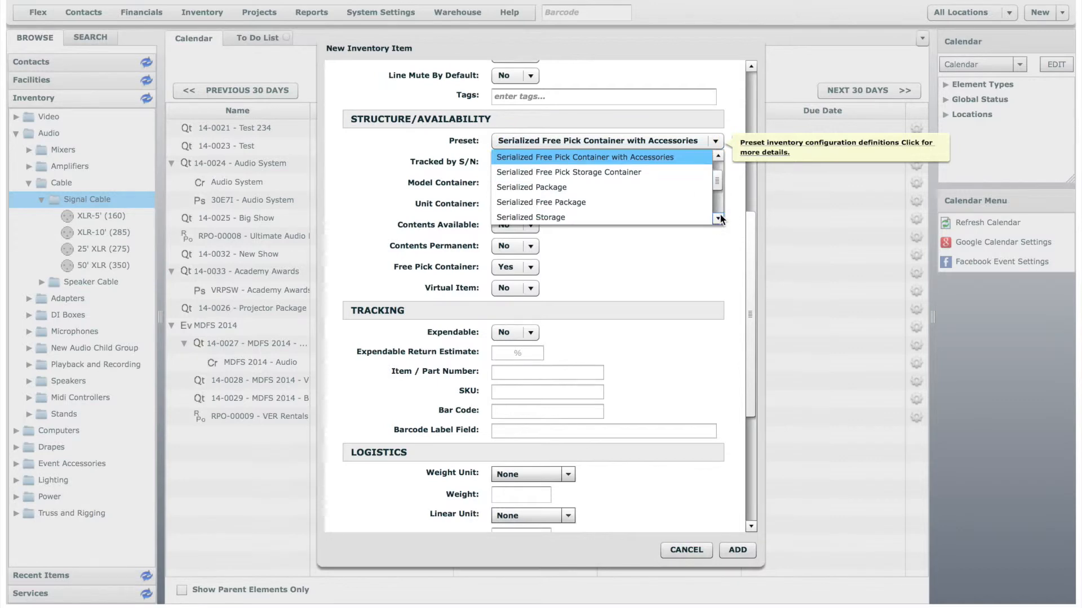
pyautogui.click(719, 218)
pyautogui.click(718, 218)
pyautogui.click(634, 203)
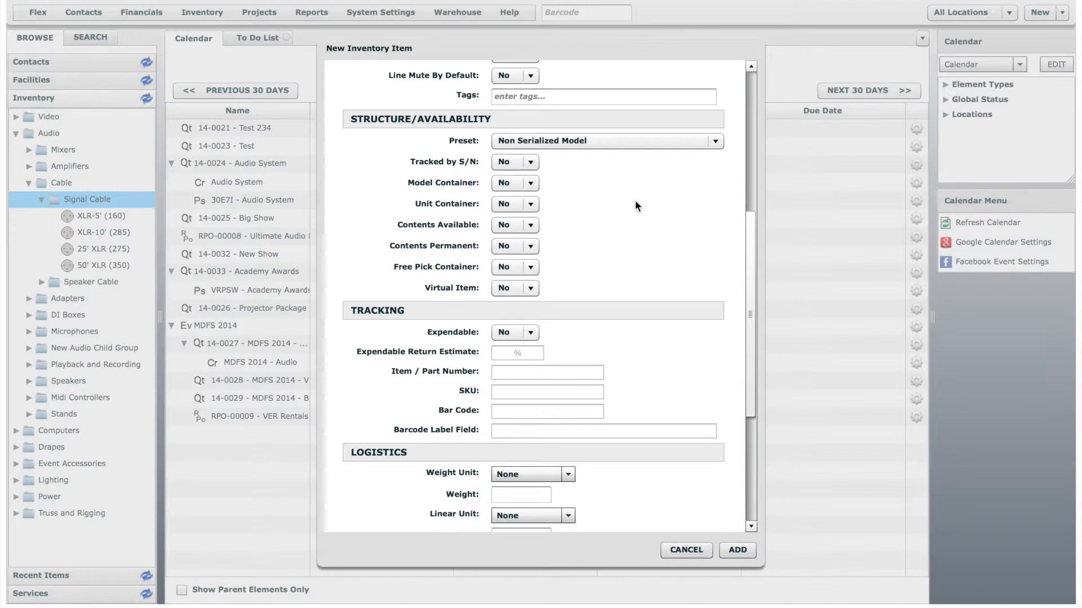
# - Set the new item's weight unit to Pound and its weight to 2 in the logistics details
pyautogui.moveTo(750, 250); pyautogui.dragTo(753, 368)
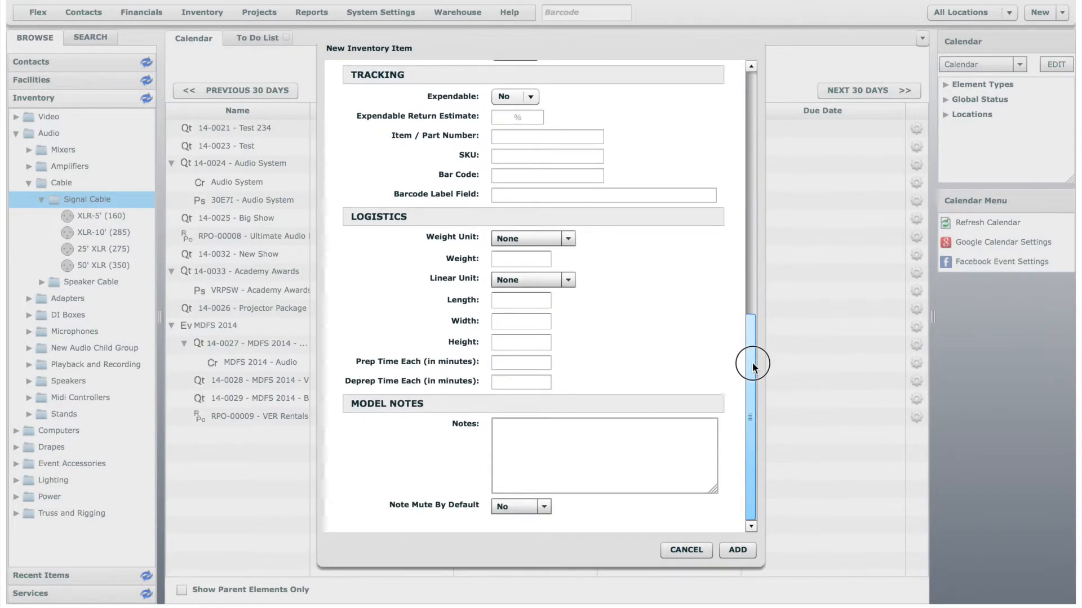
pyautogui.click(531, 97)
pyautogui.click(533, 96)
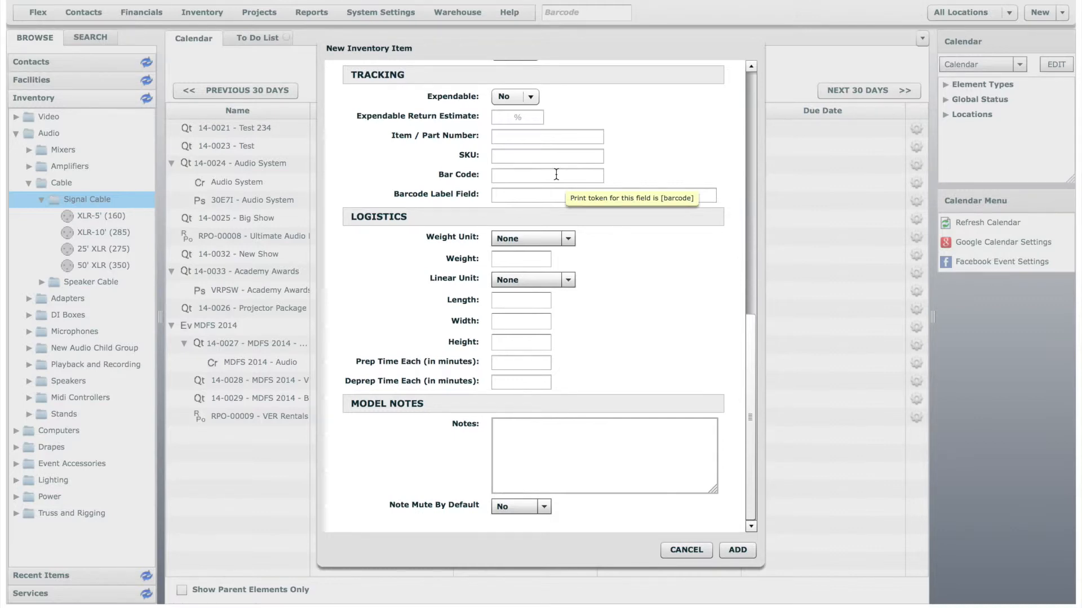
pyautogui.click(567, 235)
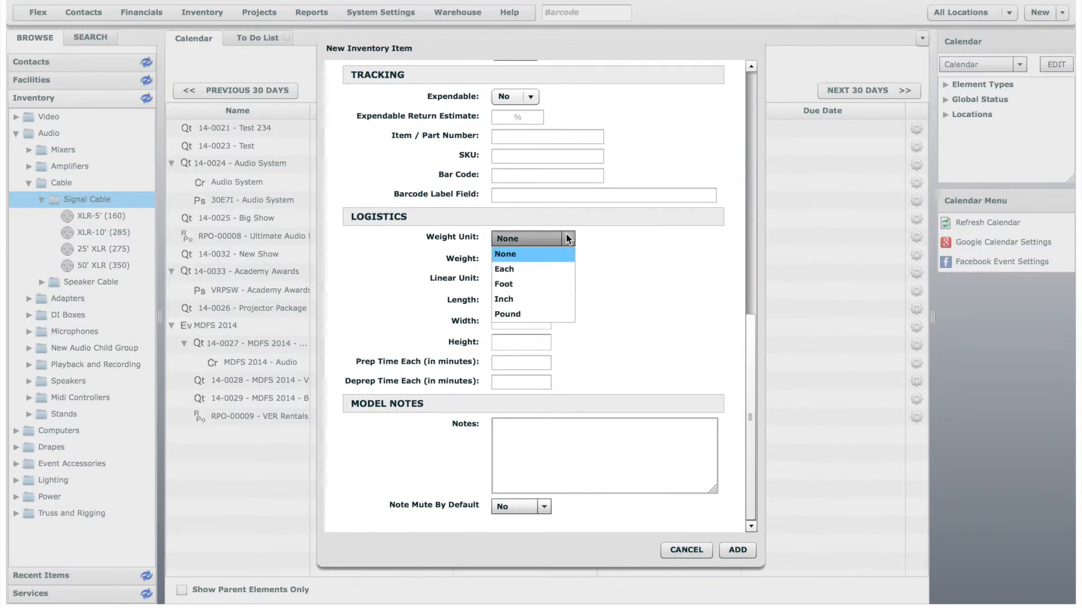
pyautogui.click(549, 313)
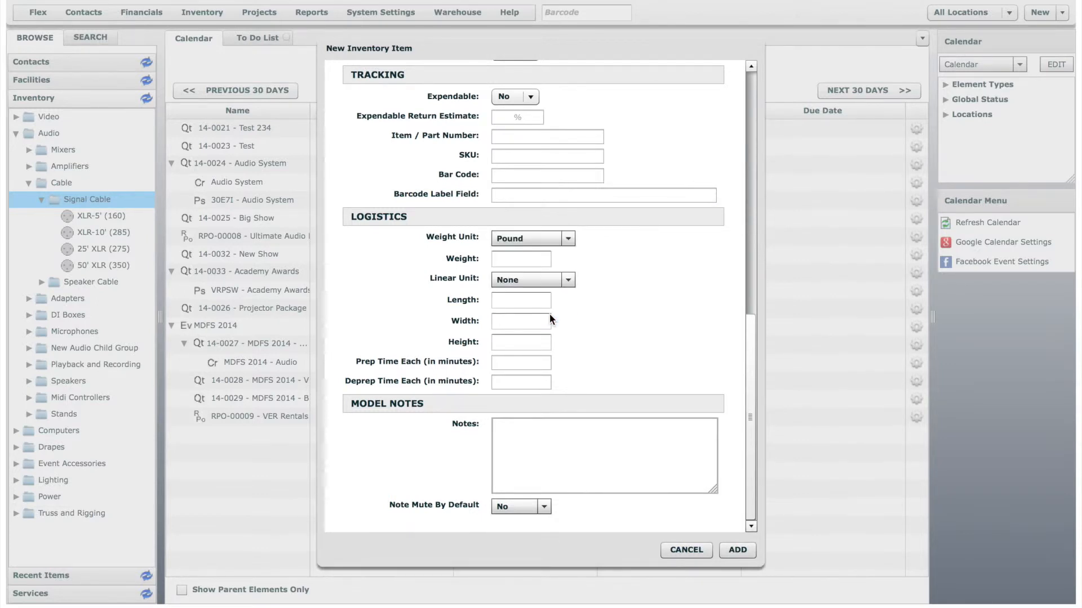
pyautogui.click(534, 264)
pyautogui.write('2')
# - Set the linear unit to Inch and enter dimensions of length 10, width 10 and height 2
pyautogui.click(566, 283)
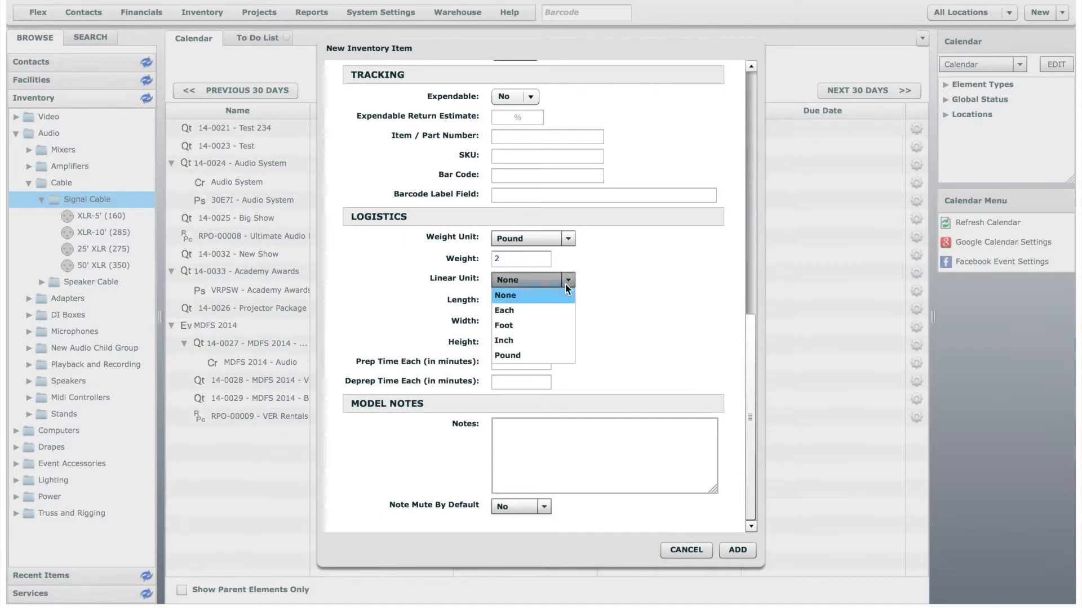
pyautogui.click(560, 340)
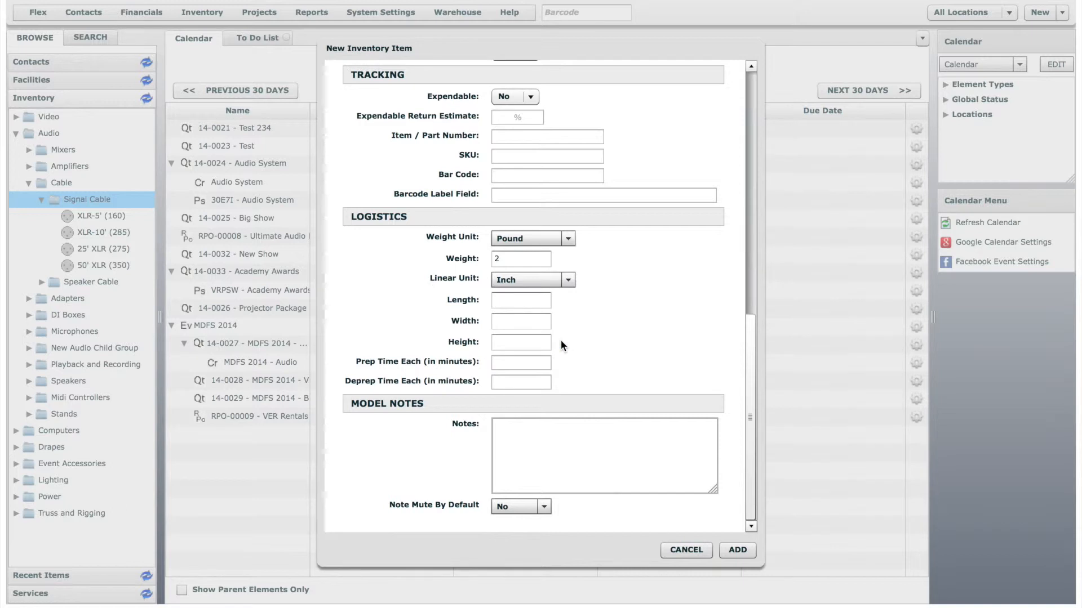
pyautogui.click(540, 302)
pyautogui.write('10')
pyautogui.click(538, 324)
pyautogui.write('10')
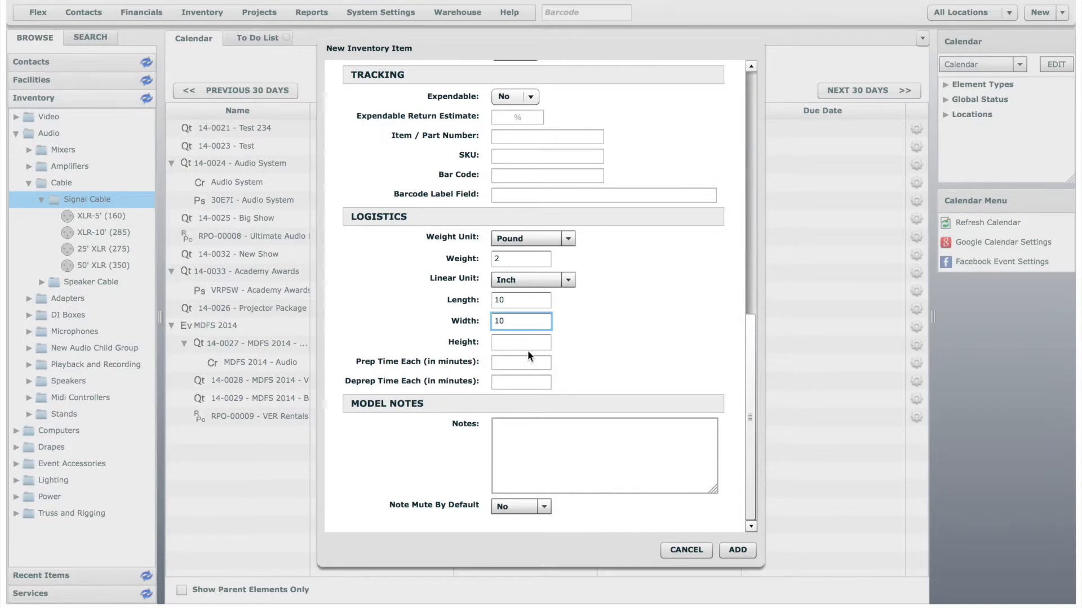
pyautogui.click(528, 342)
pyautogui.write('2')
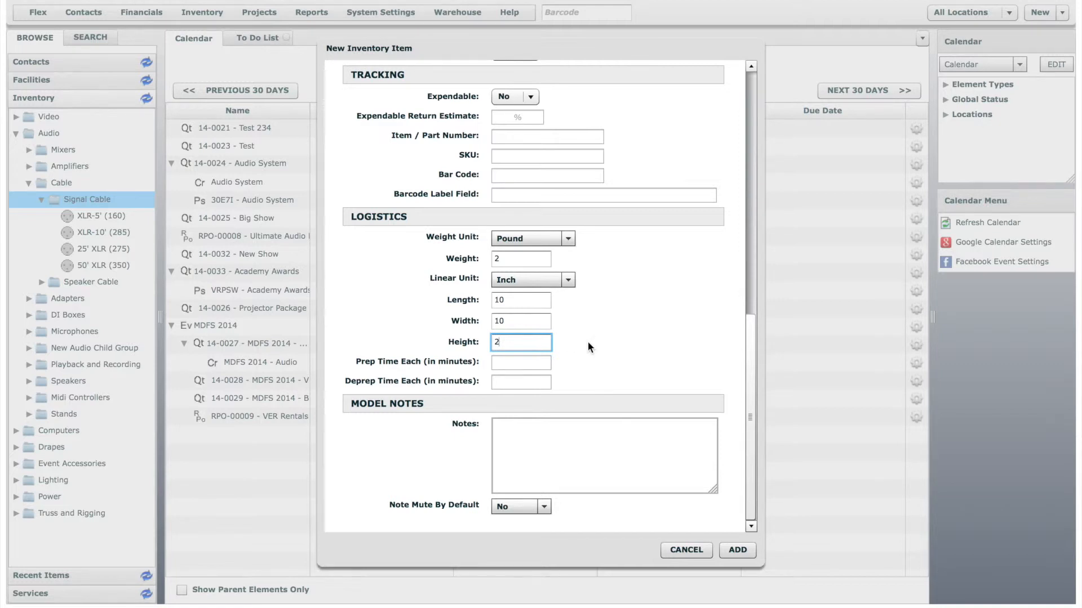
# - Leave the model notes blank with note mute at No, and add the item to the inventory
pyautogui.click(603, 427)
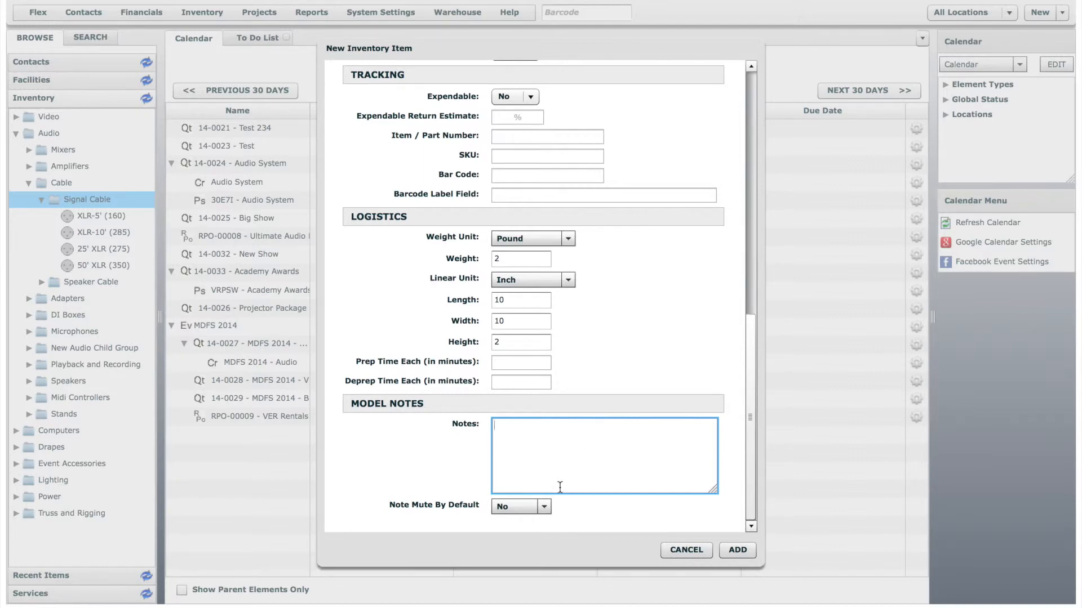
pyautogui.click(545, 507)
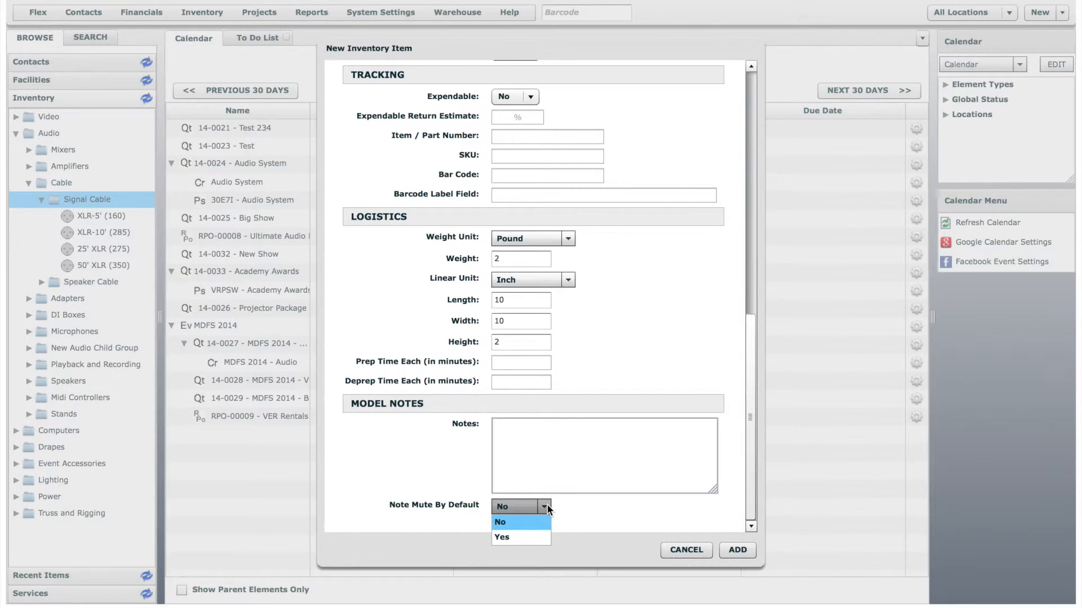
pyautogui.click(546, 504)
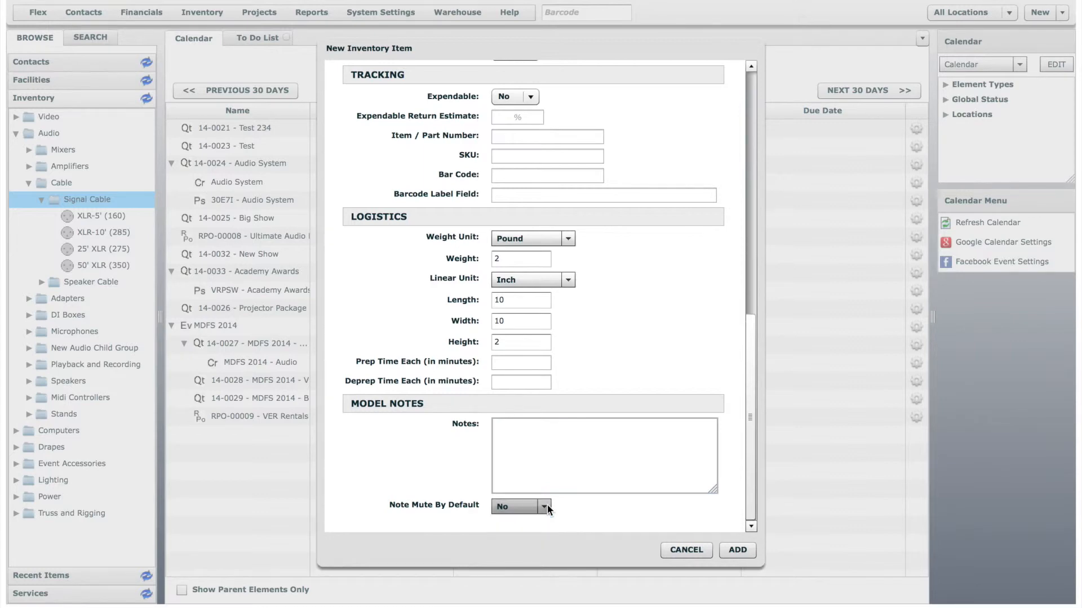
pyautogui.click(737, 550)
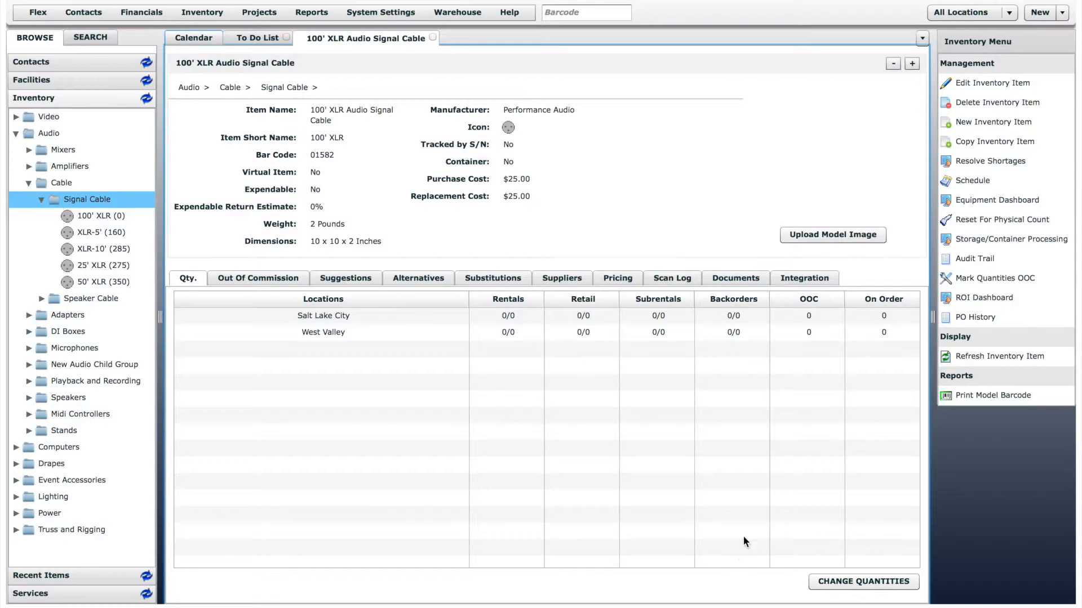
# - Start a model image upload from a saved picture and choose the XLR image in the Documents folder
pyautogui.click(829, 236)
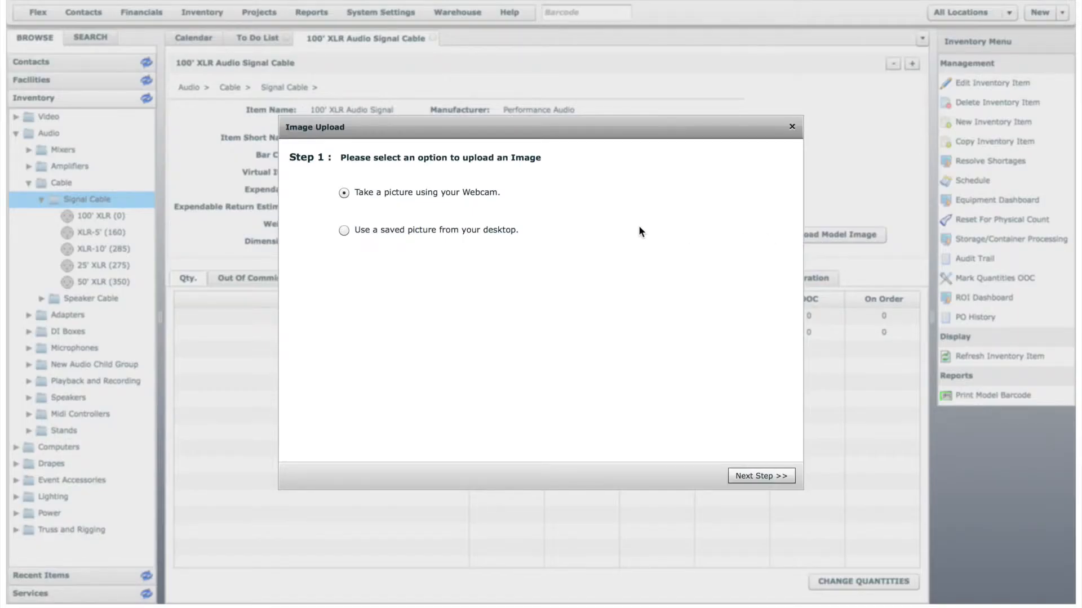
pyautogui.click(465, 229)
pyautogui.click(758, 476)
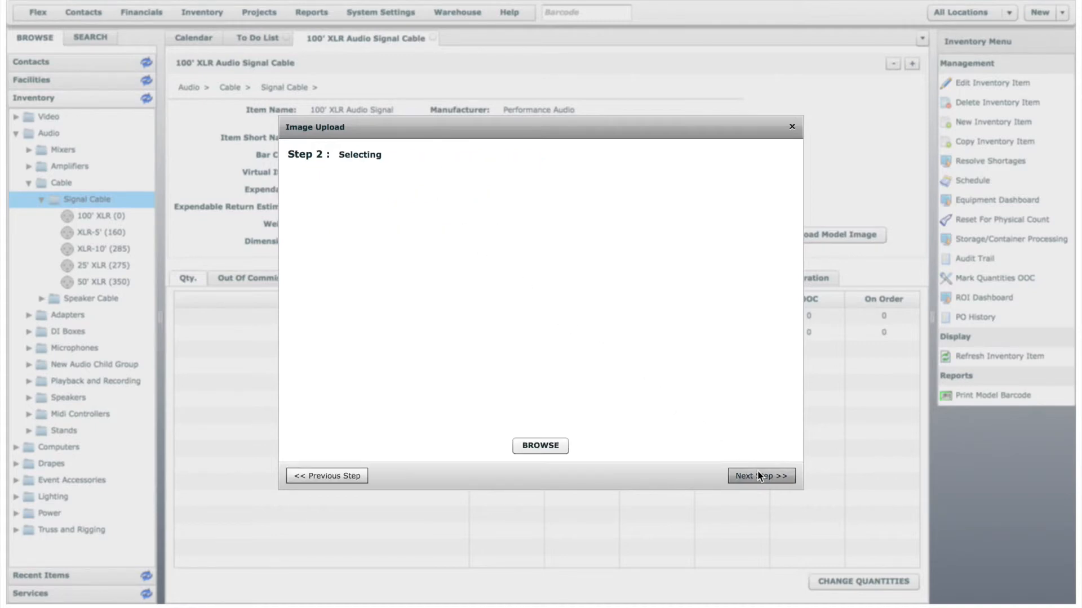
pyautogui.click(556, 446)
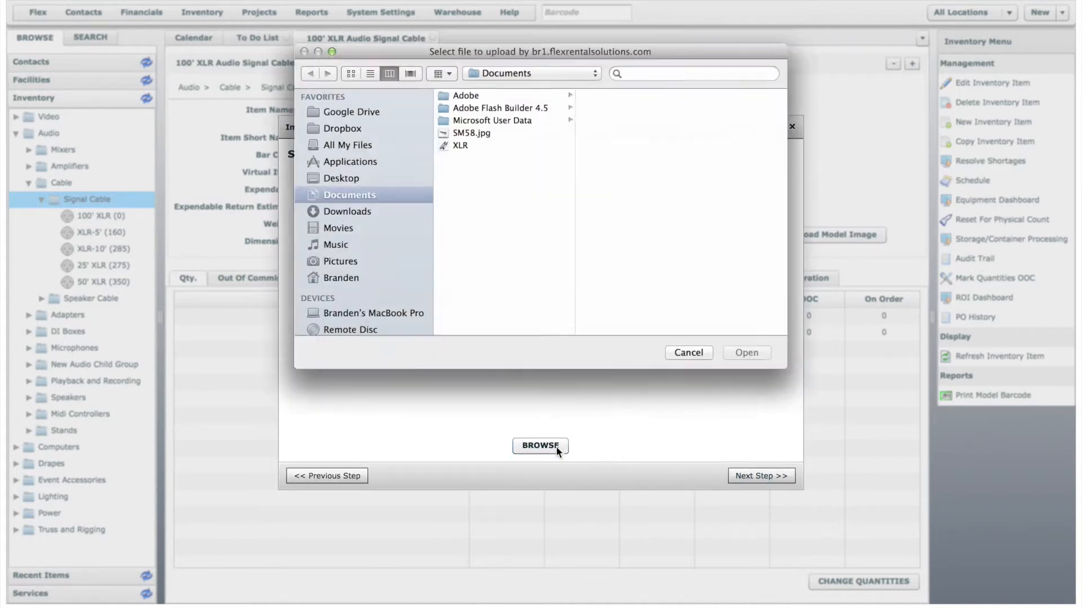
pyautogui.click(458, 143)
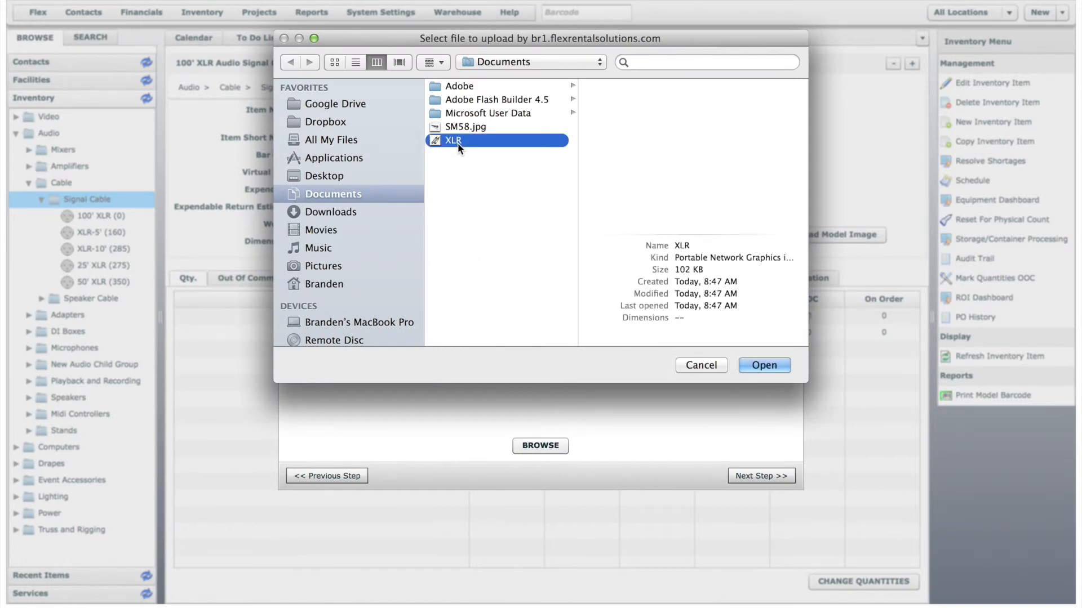
pyautogui.click(773, 361)
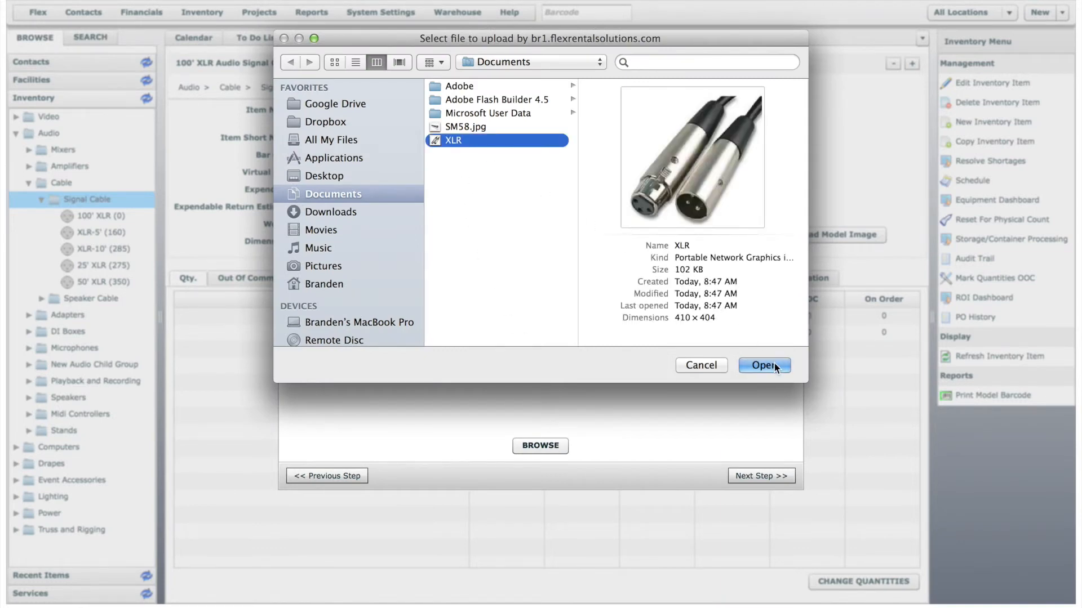
# - Expand the crop area to cover the whole connector picture and upload it unrotated as the model image
pyautogui.click(760, 476)
pyautogui.moveTo(396, 322); pyautogui.dragTo(374, 302)
pyautogui.moveTo(431, 330); pyautogui.dragTo(527, 419)
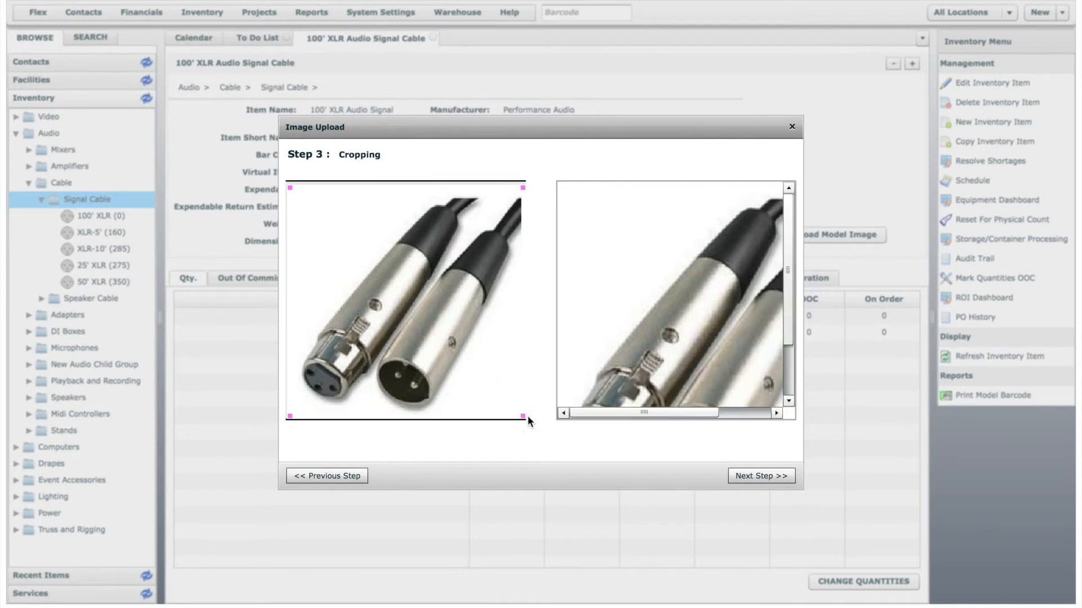
pyautogui.click(761, 476)
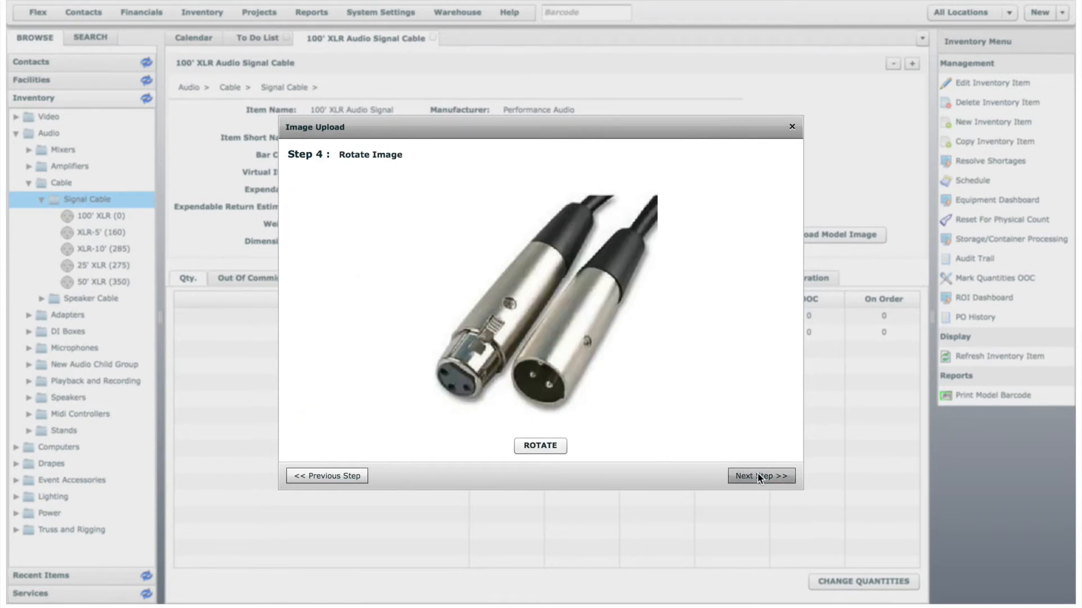
pyautogui.click(758, 477)
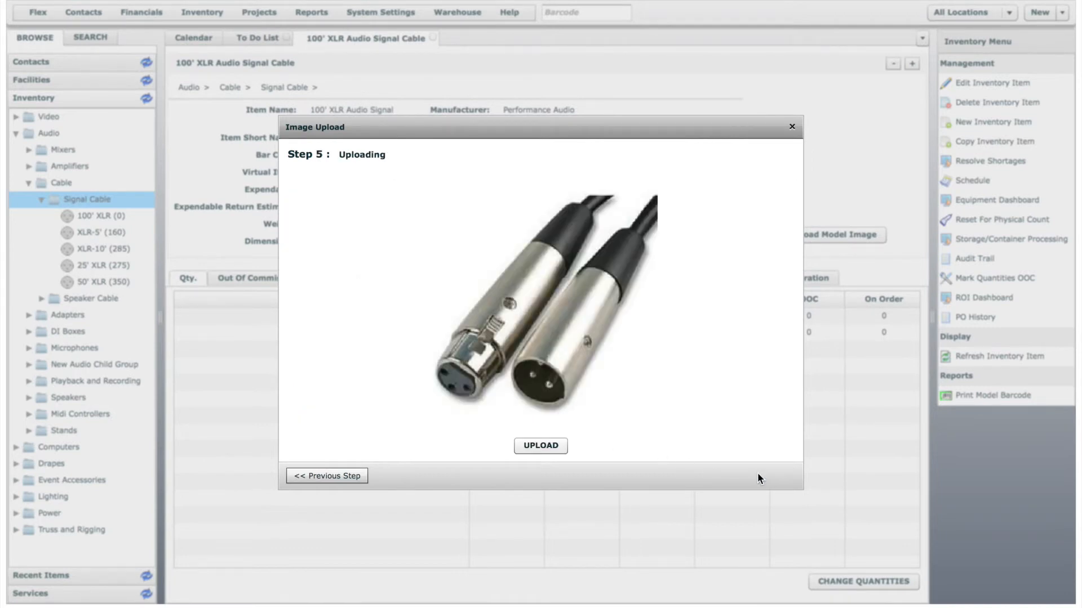
pyautogui.click(550, 444)
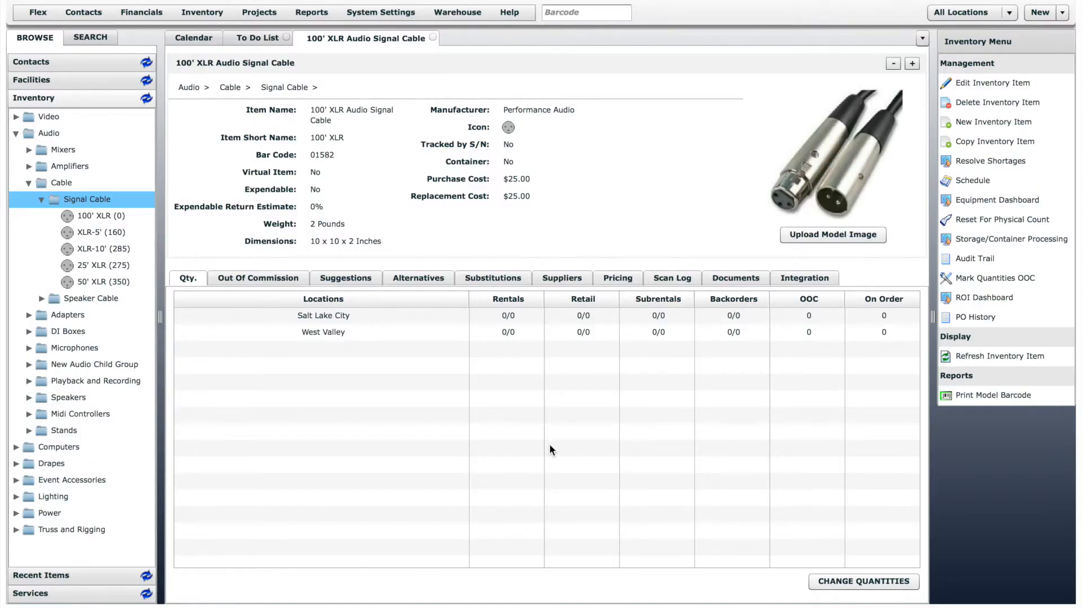
# - Open the 100' XLR Audio Signal Cable for editing, review its fields down to the model notes, and cancel
pyautogui.click(987, 83)
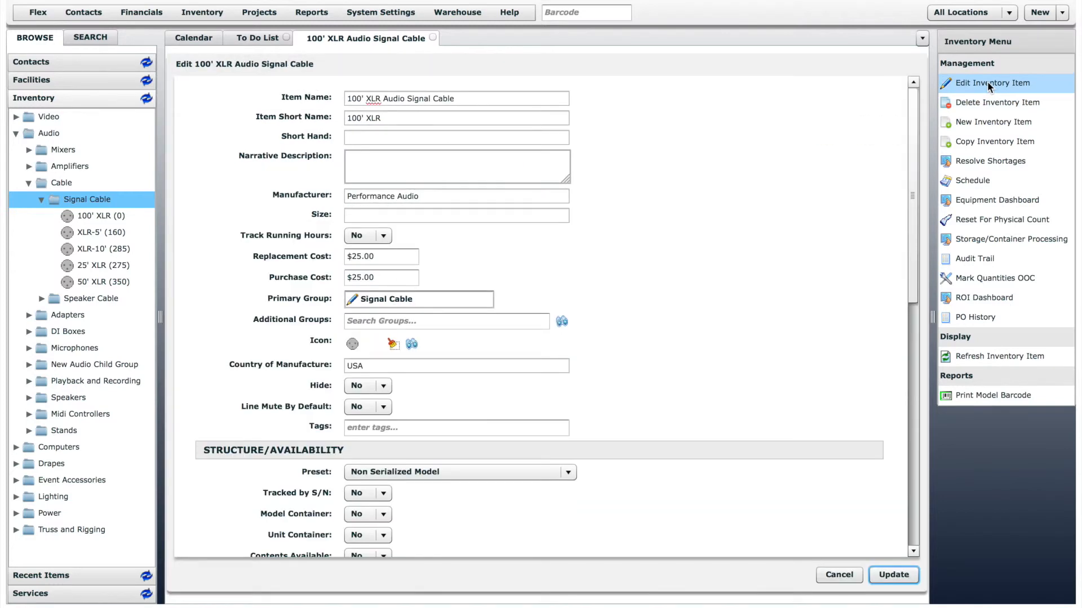
pyautogui.moveTo(916, 135); pyautogui.dragTo(919, 396)
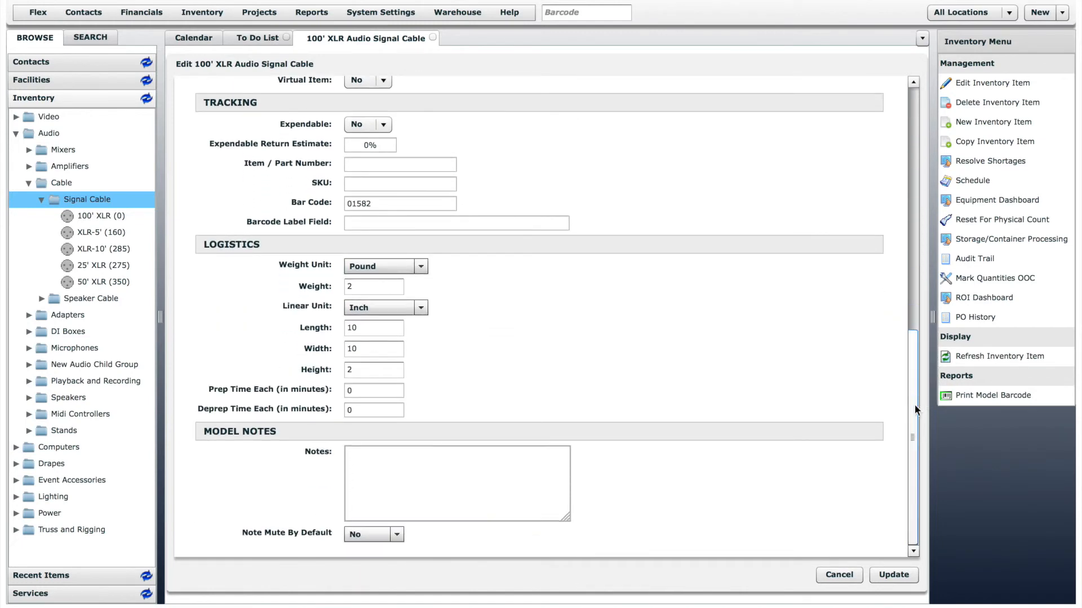
pyautogui.click(838, 574)
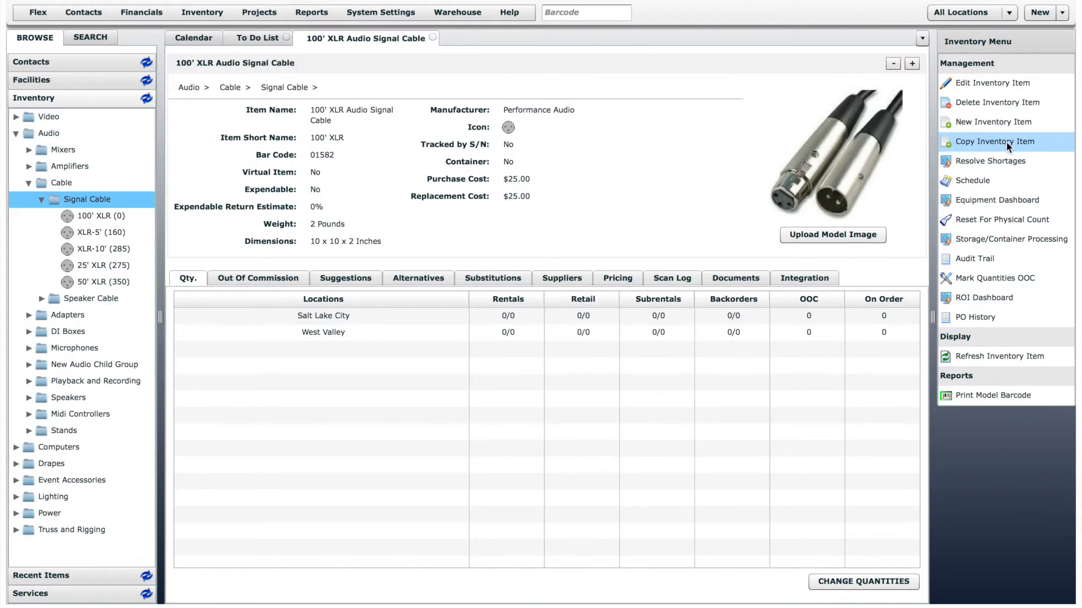
# - Open a copy of the 100' XLR item to examine its prefilled details, and cancel without adding it
pyautogui.click(1006, 141)
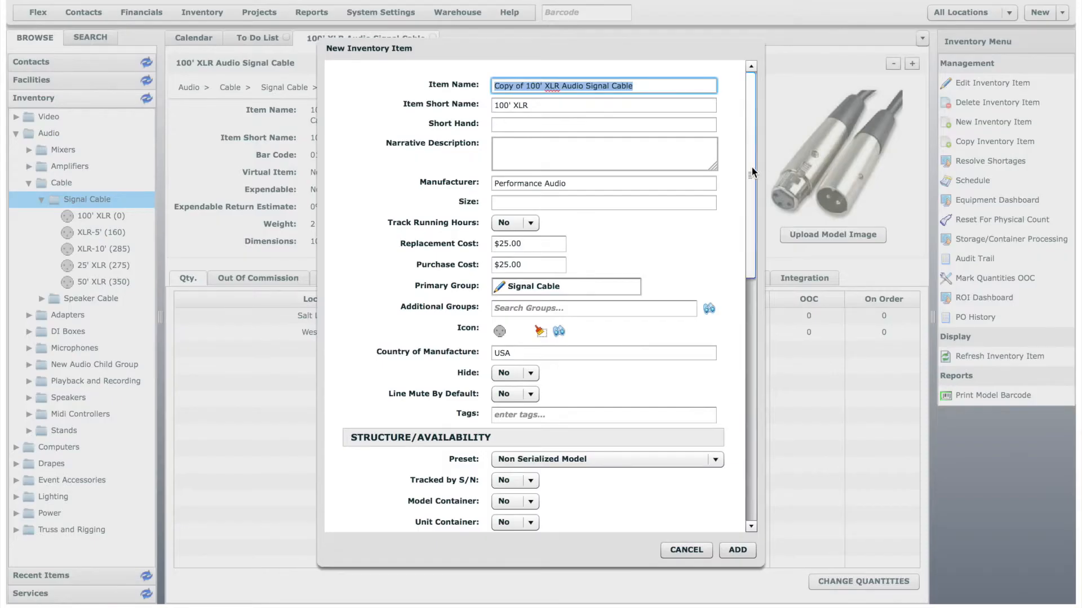
pyautogui.moveTo(750, 164)
pyautogui.mouseDown()
pyautogui.moveTo(749, 314)
pyautogui.moveTo(739, 319)
pyautogui.moveTo(752, 155)
pyautogui.mouseUp()
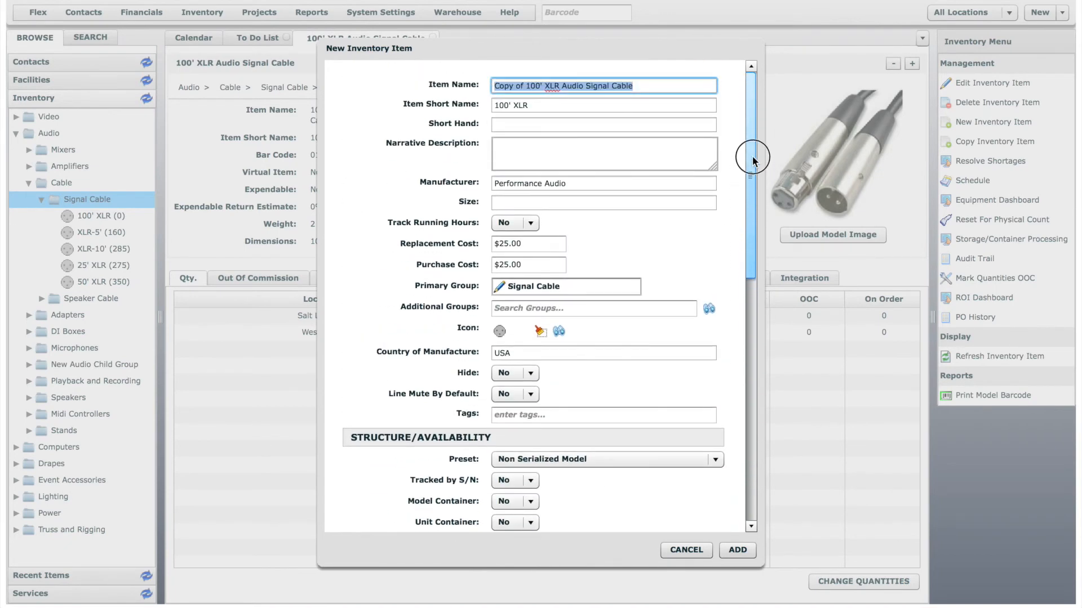
pyautogui.click(693, 551)
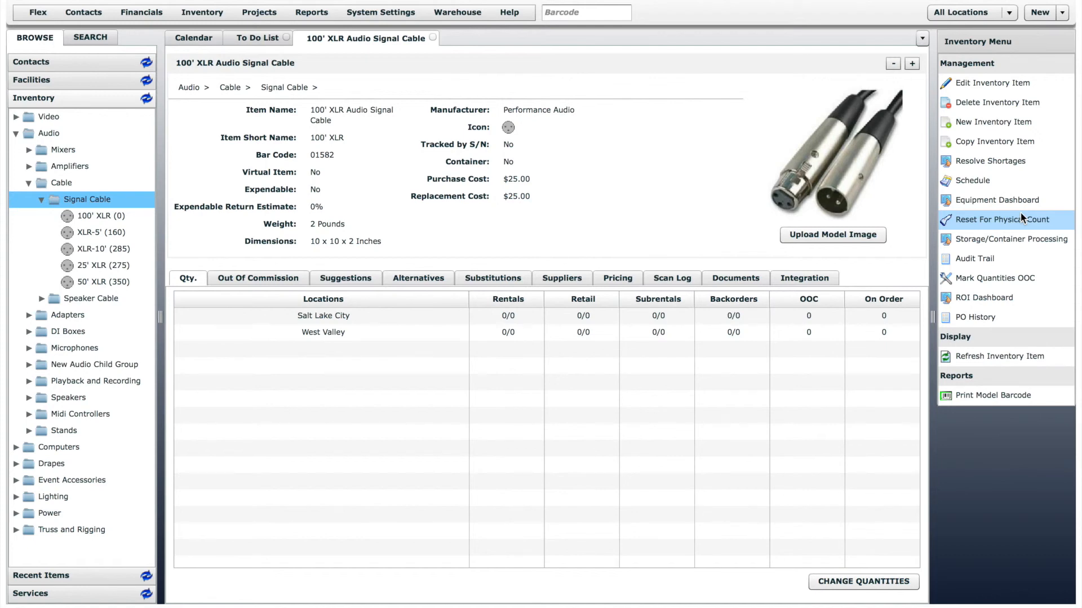
# - Start deleting the 100' XLR Audio Signal Cable inventory item
pyautogui.click(1002, 105)
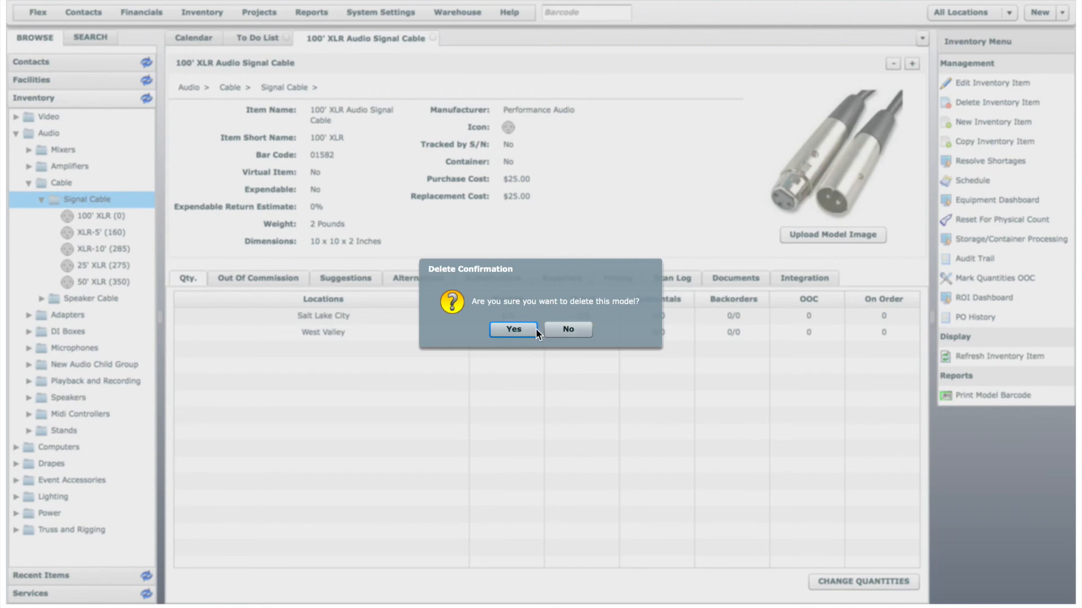